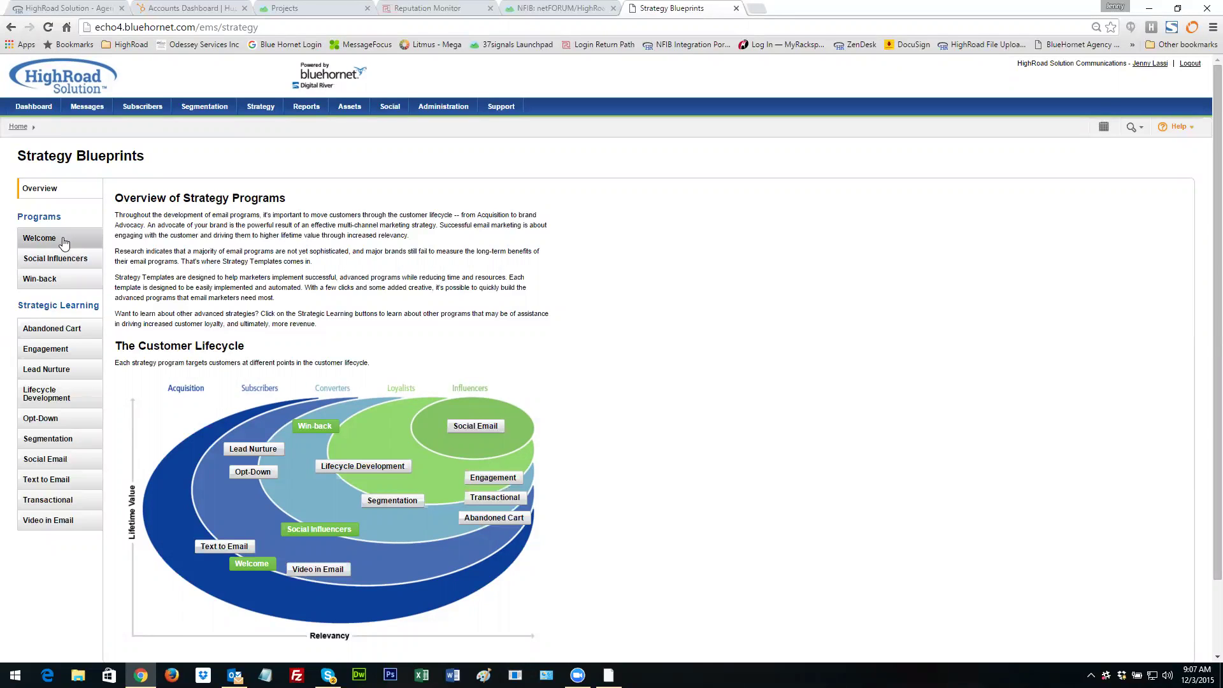
Create a Win-back program and set its recipients to All Subscribers with no excluded segments
click(53, 283)
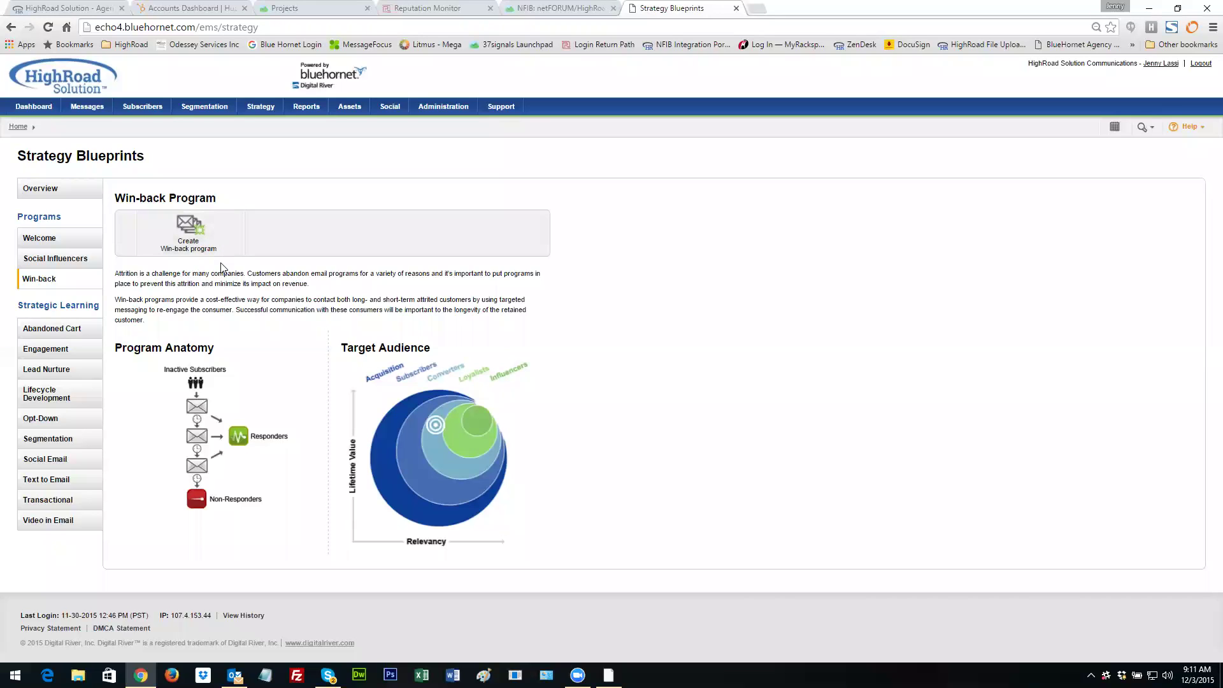
click(201, 236)
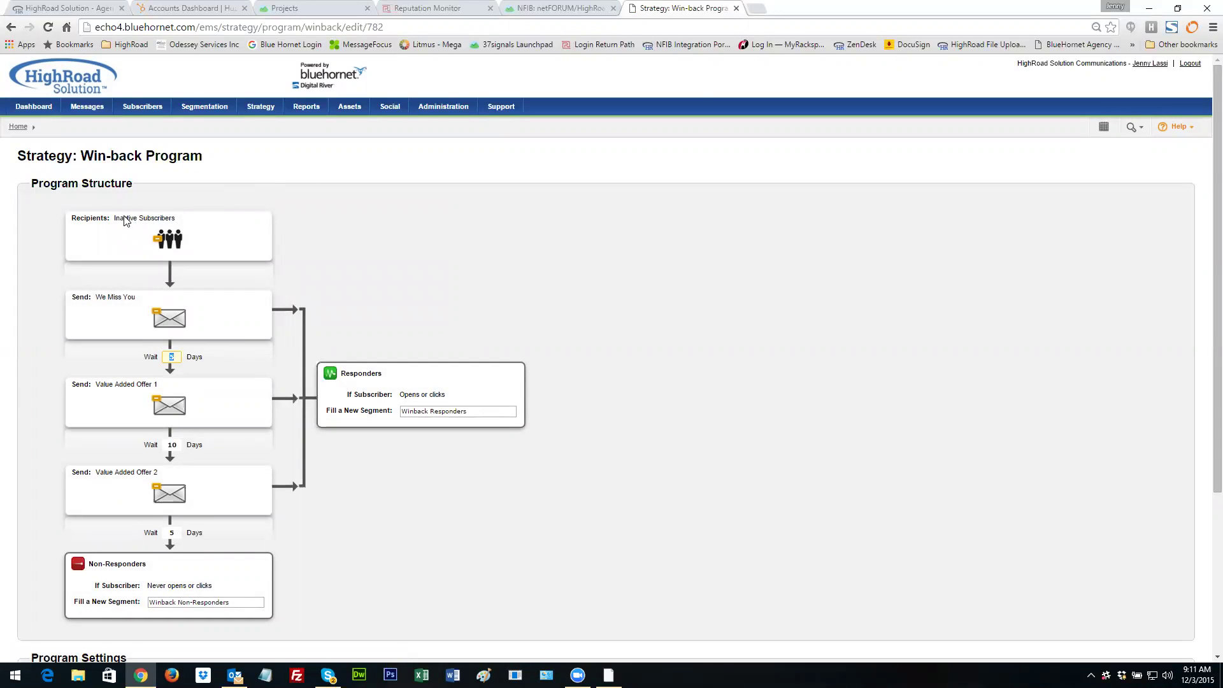
mouse_move(100, 220)
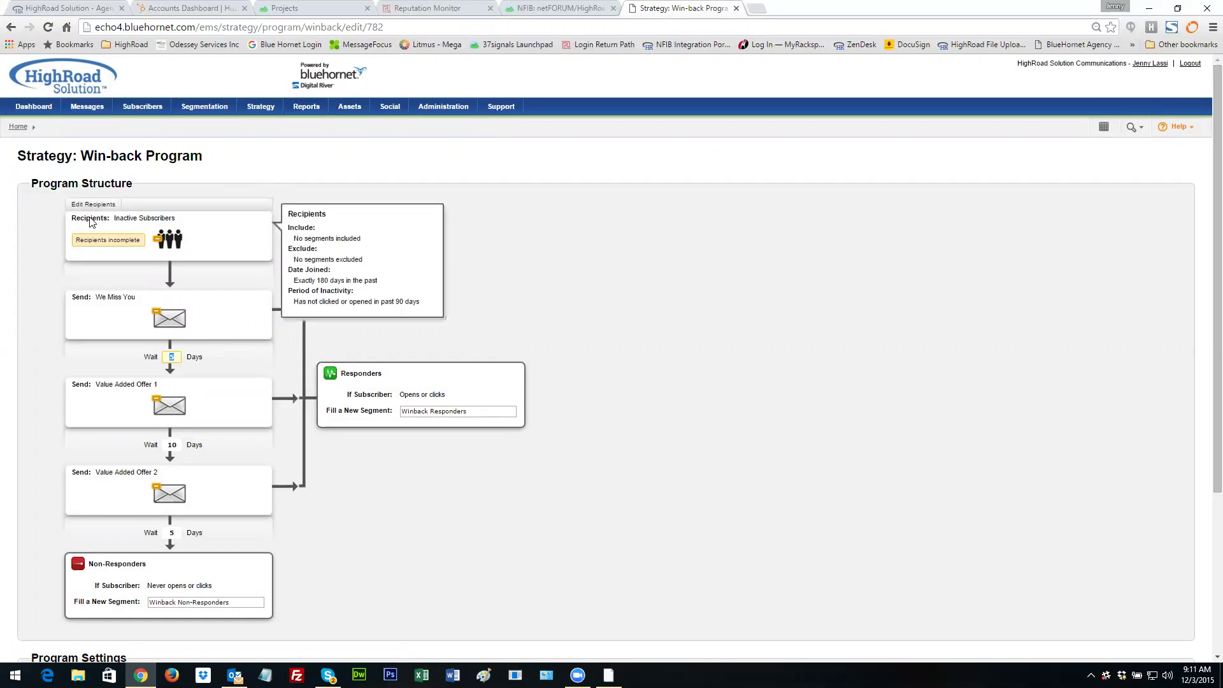
click(87, 204)
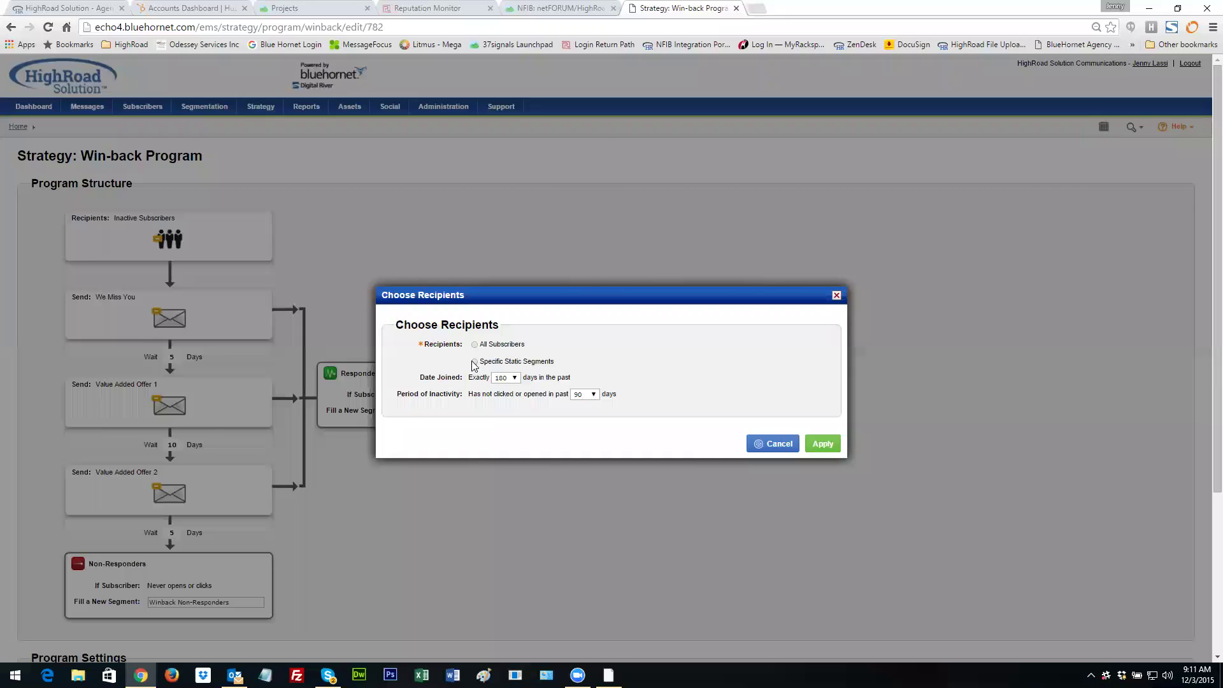
click(474, 361)
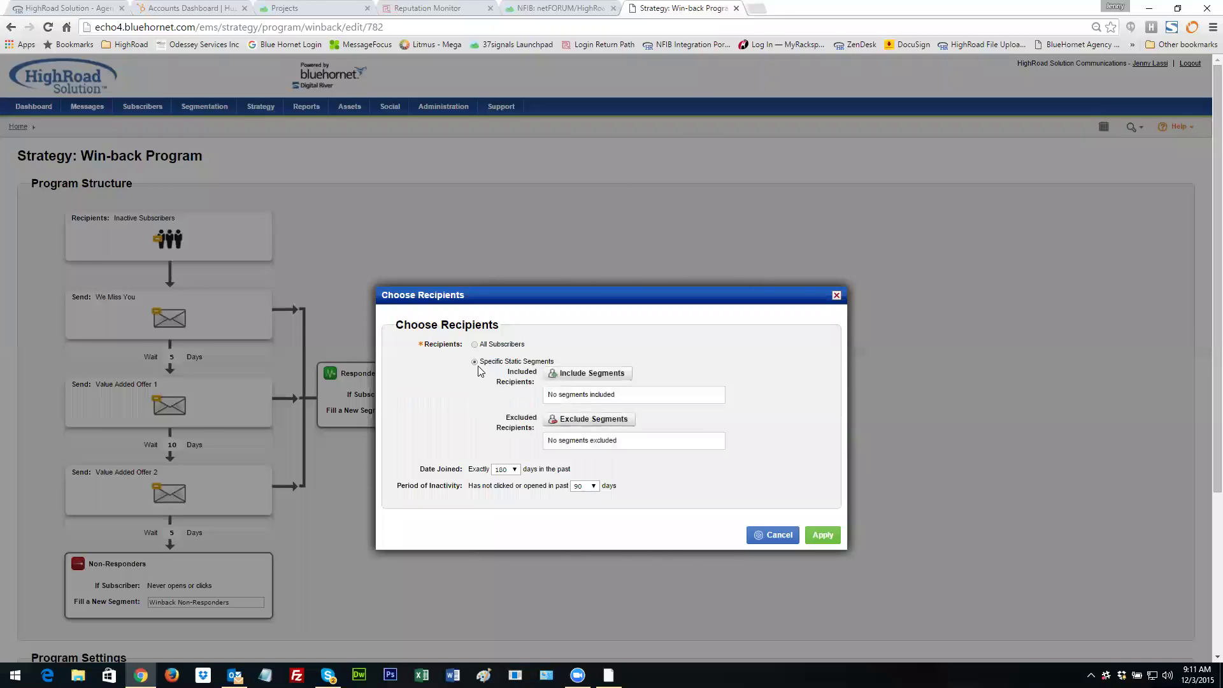
click(475, 345)
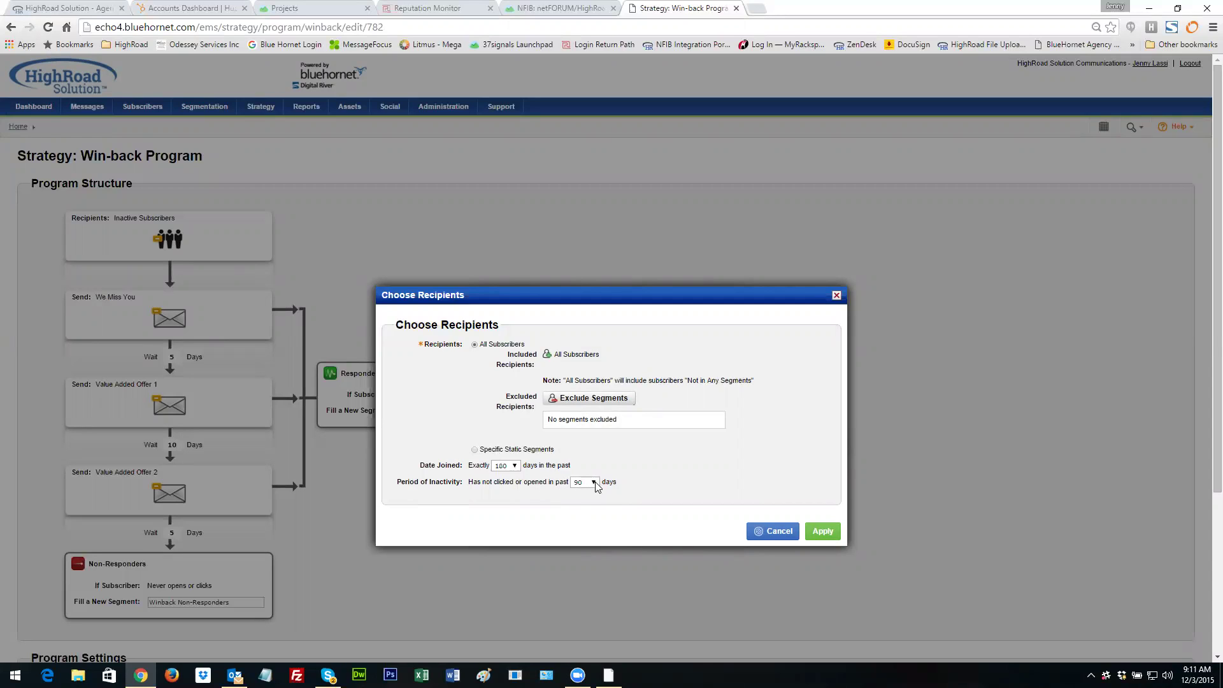
click(515, 467)
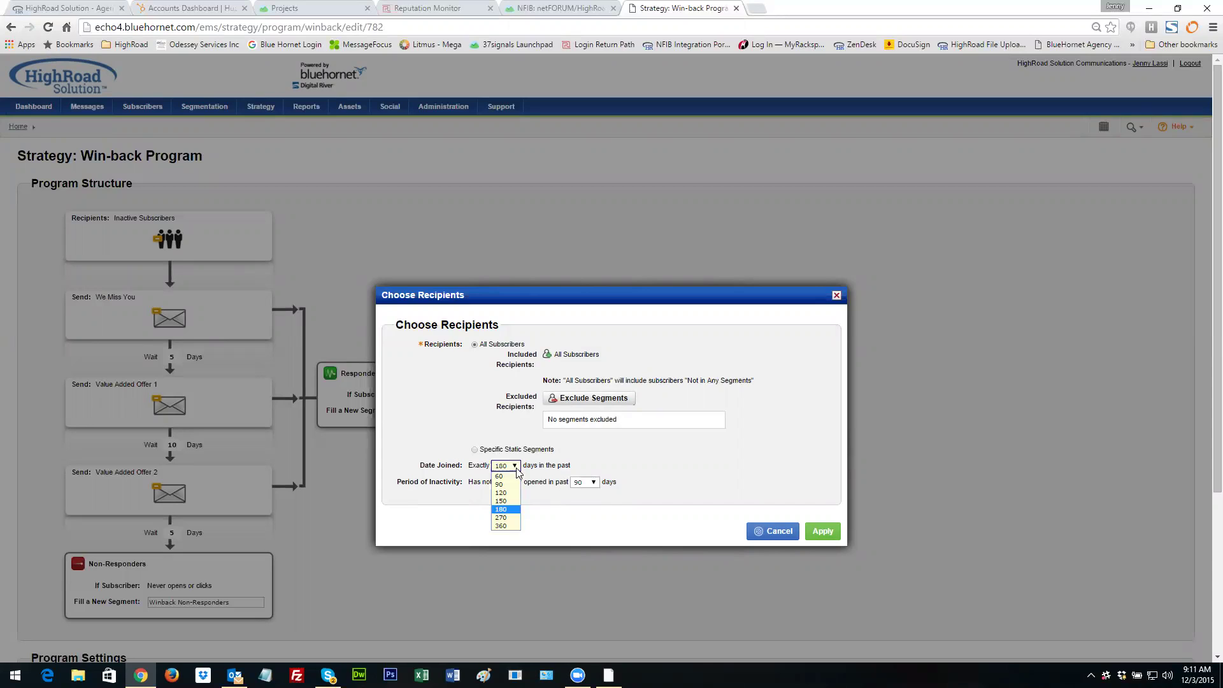
click(539, 493)
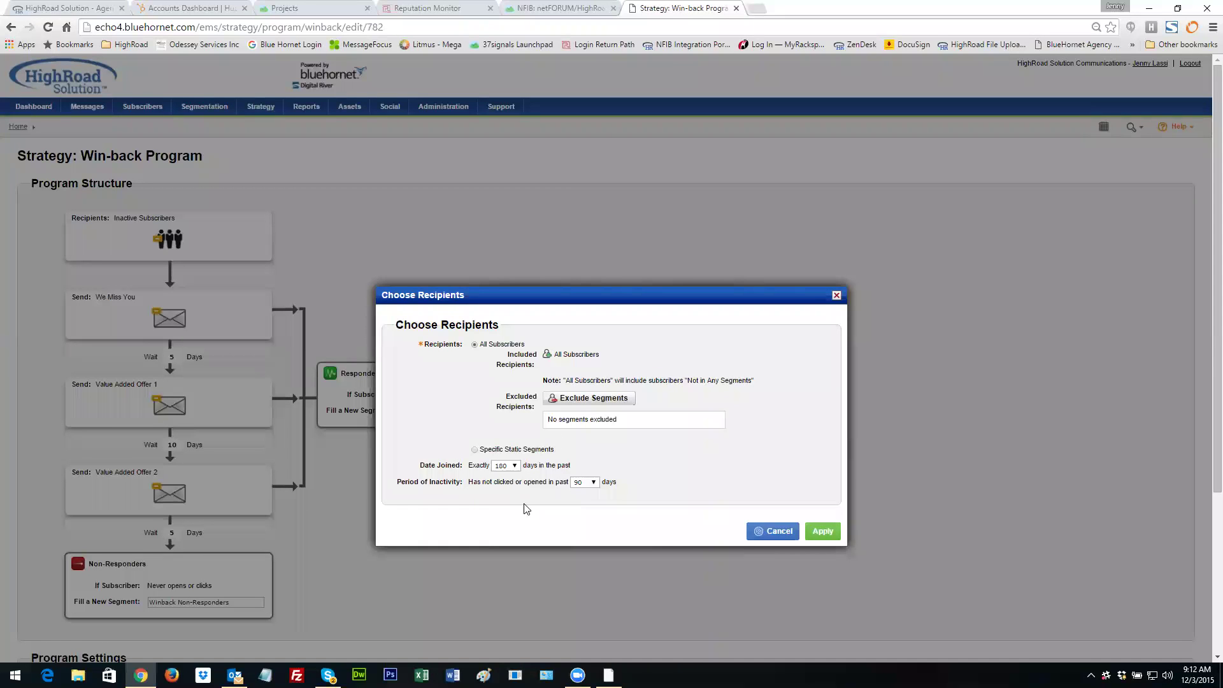
click(821, 531)
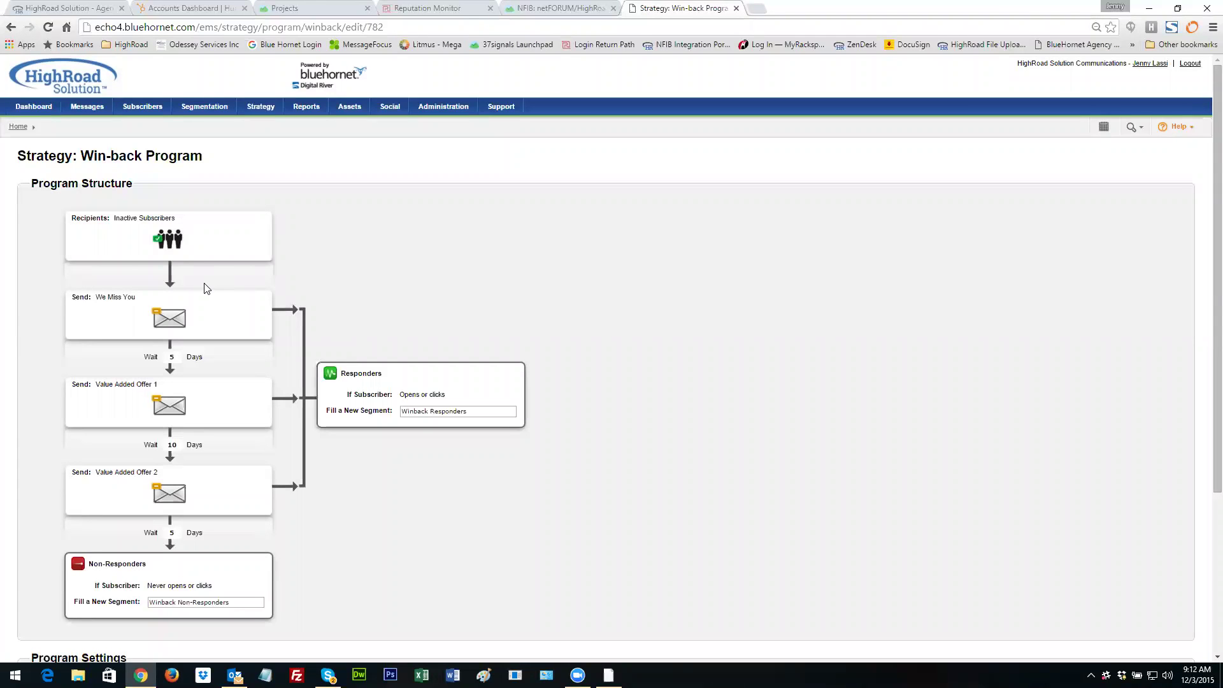
Create the message for the We Miss You send with the subject "1st Email Subject Line"
mouse_move(83, 305)
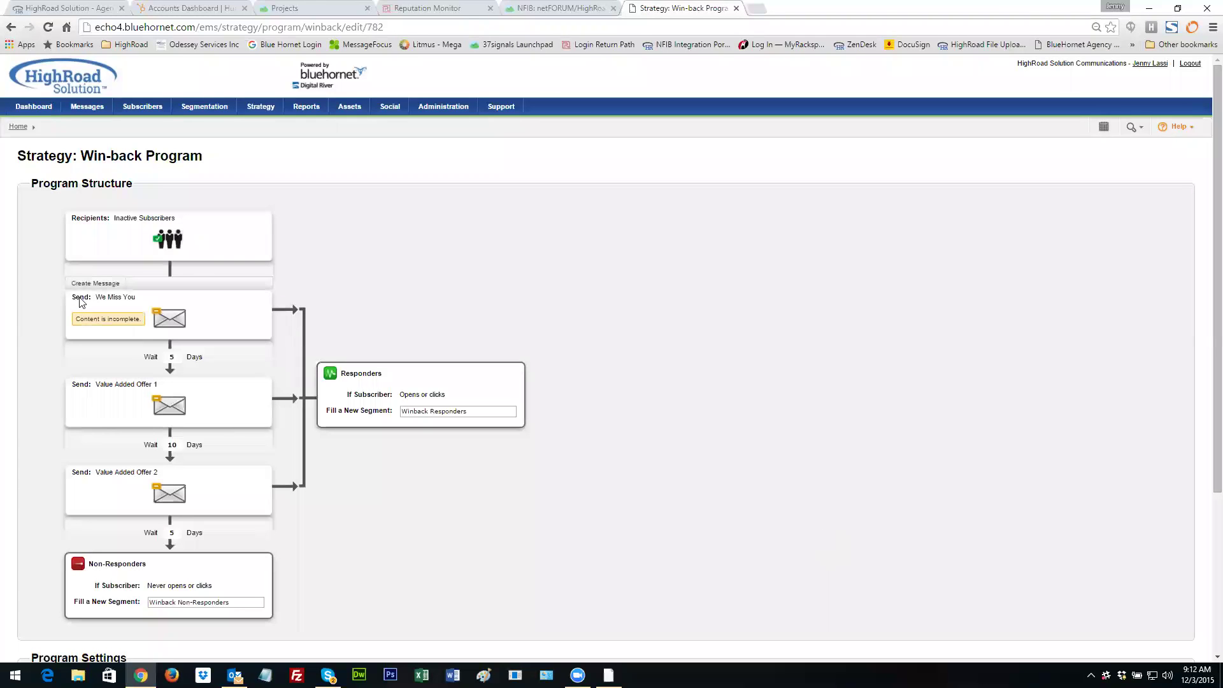
click(86, 284)
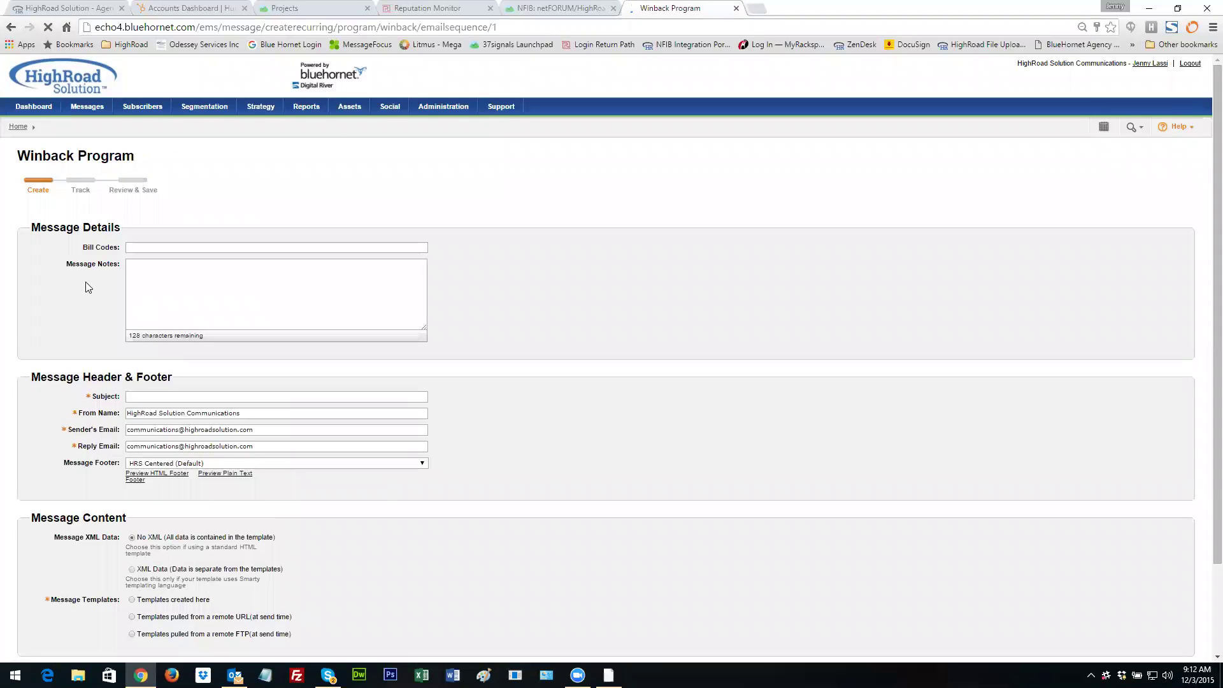
click(135, 396)
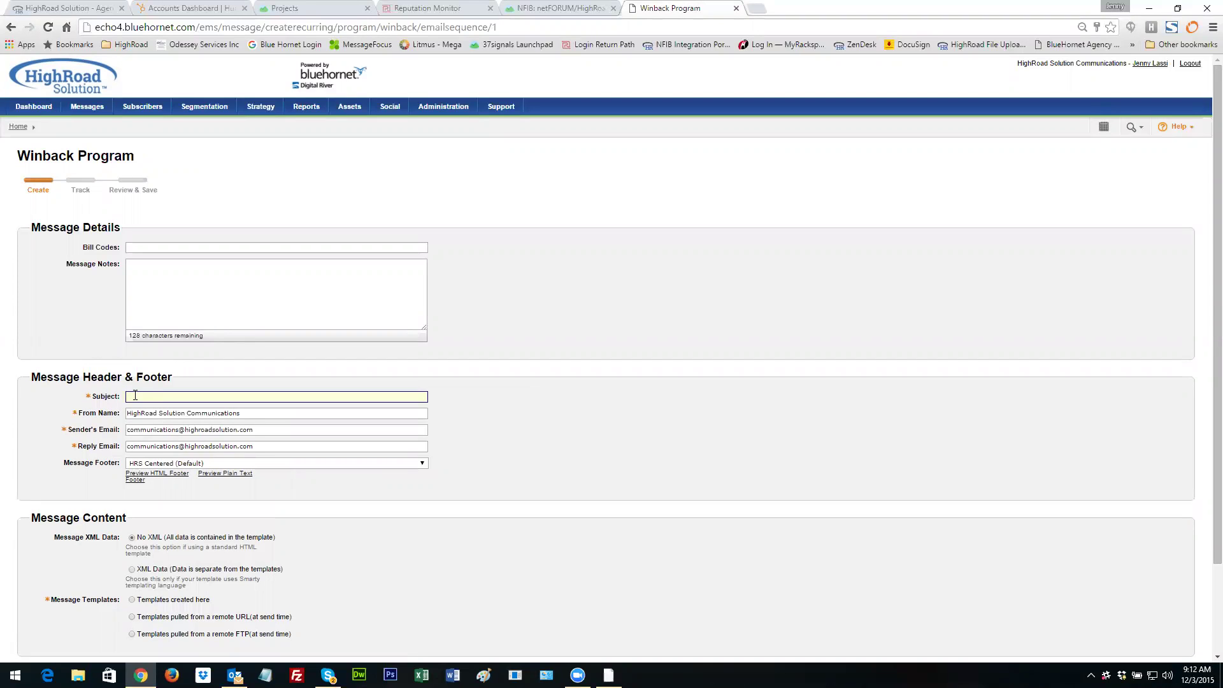
text(1s)
key(BackSpace)
key(BackSpace)
key(BackSpace)
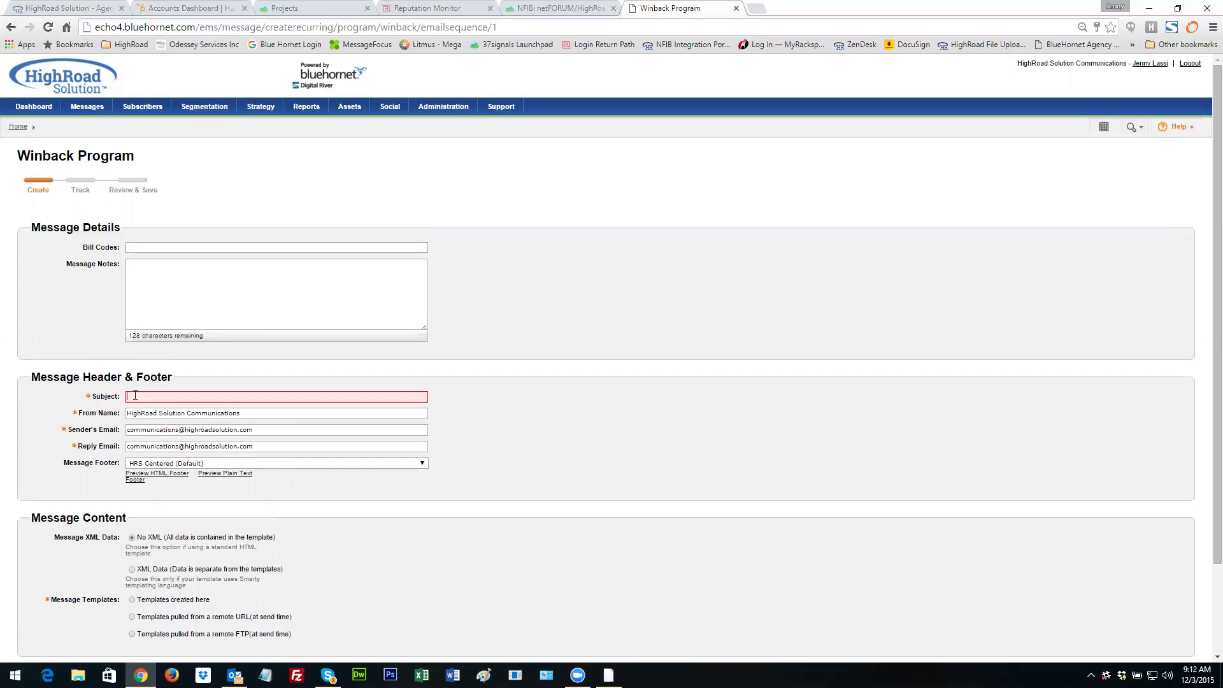
text(1st Ema)
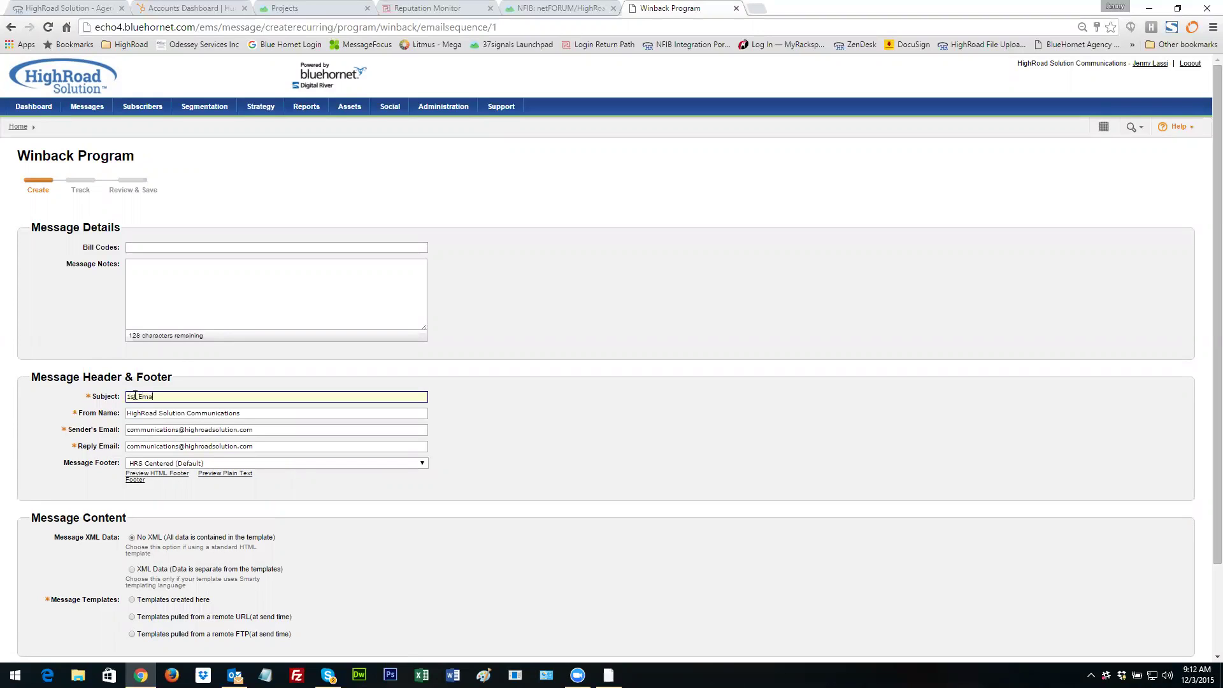
text(il Subject Line)
Choose "Templates created here" for the message and write "Call to Action 1" and "Click here." as its HTML content
scroll(262, 441, down, 2)
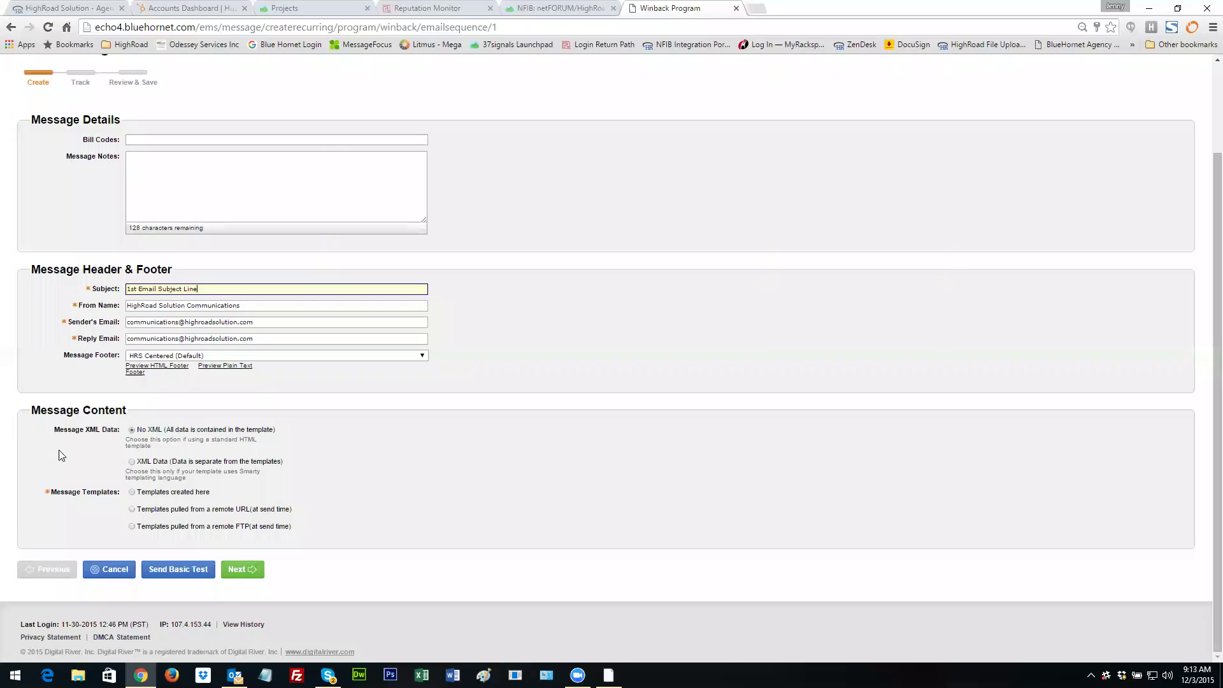
click(132, 492)
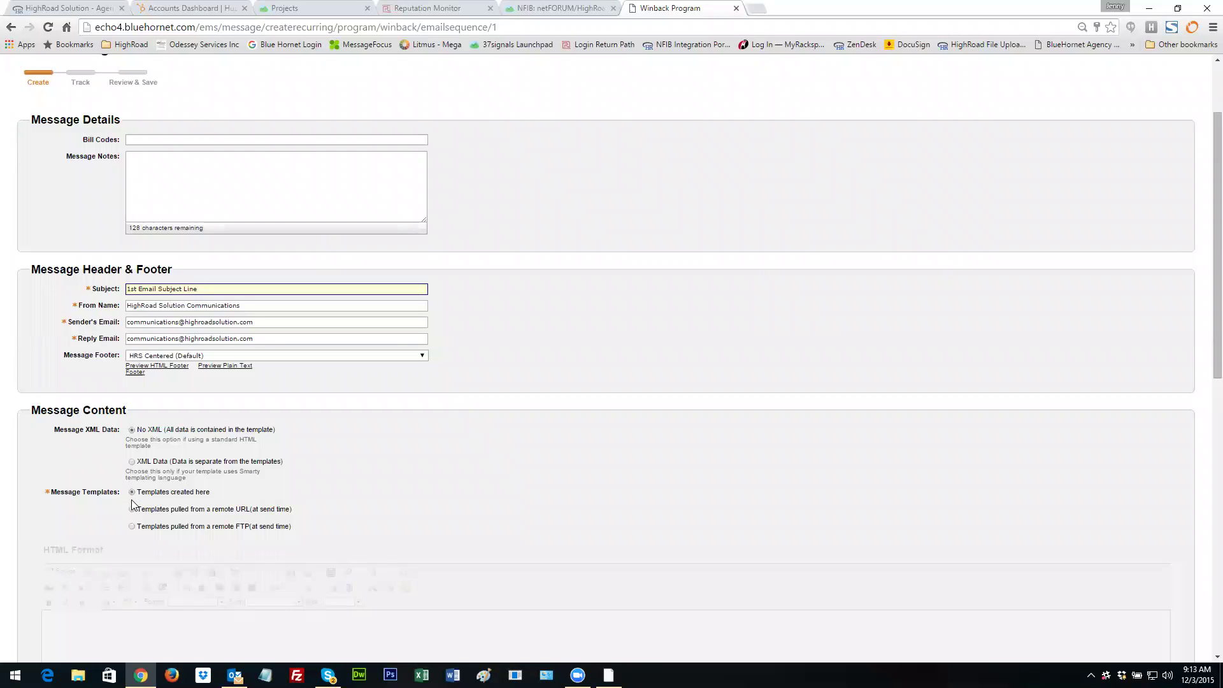
scroll(144, 571, down, 2)
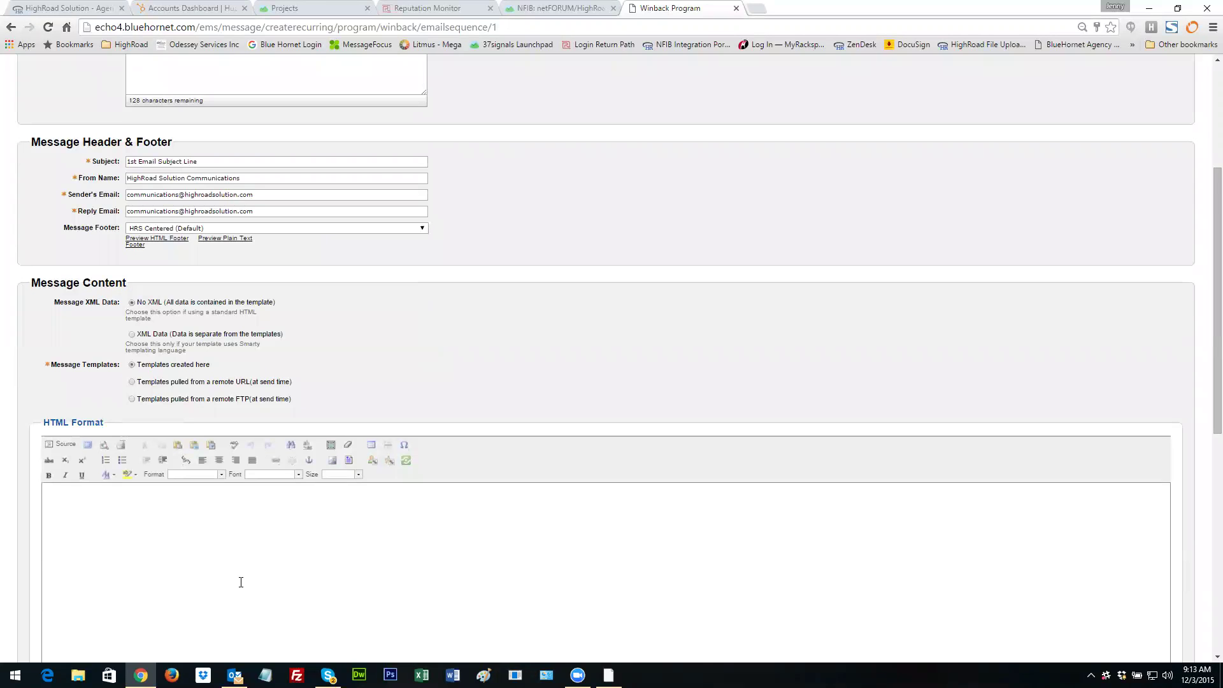
scroll(240, 582, down, 2)
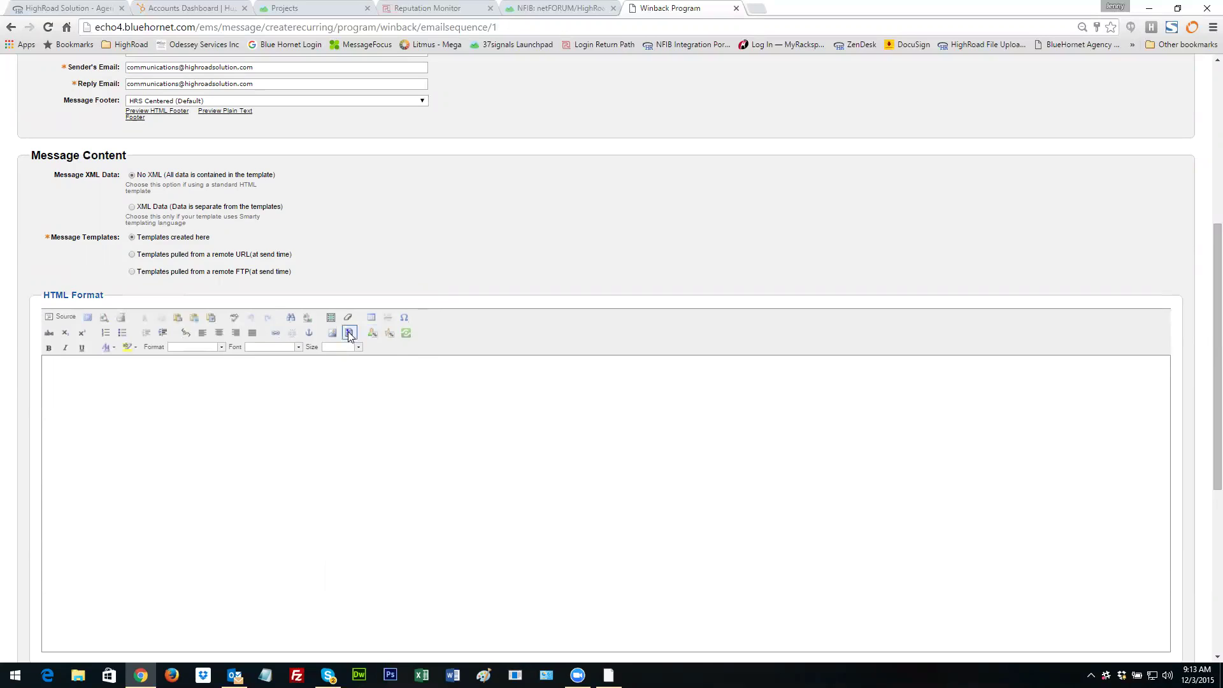
click(177, 399)
text(Call to Action 1)
scroll(280, 437, down, 1)
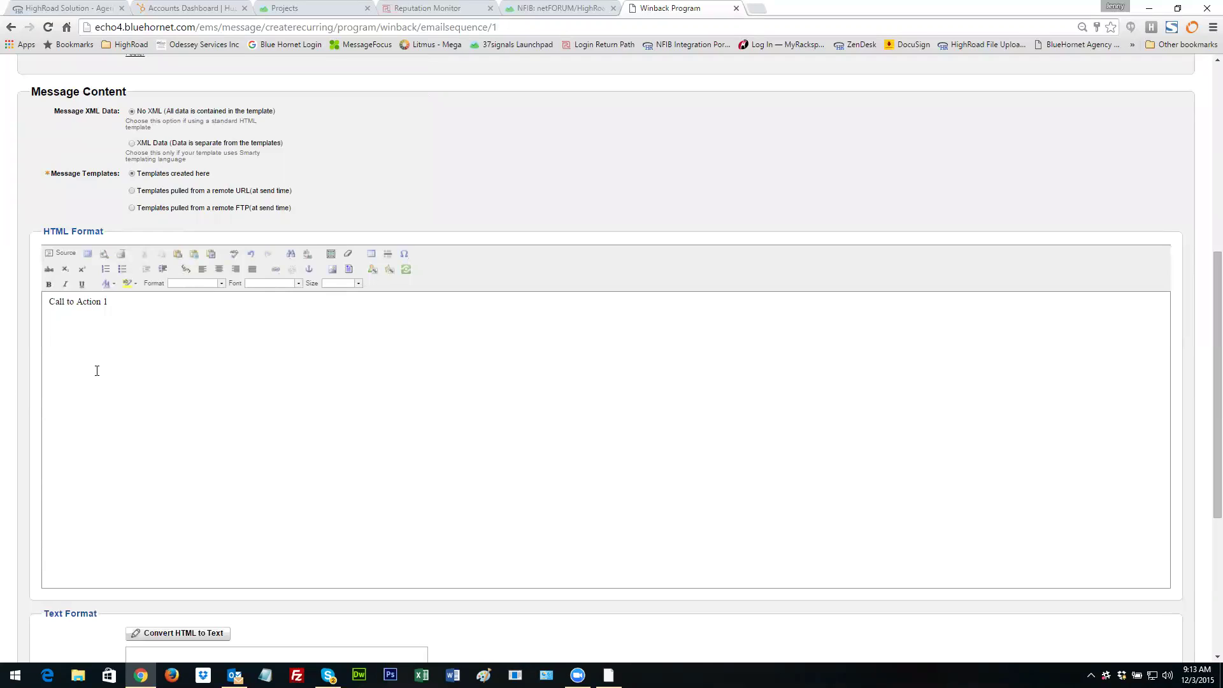
text(Click here.)
drag(88, 324, 47, 322)
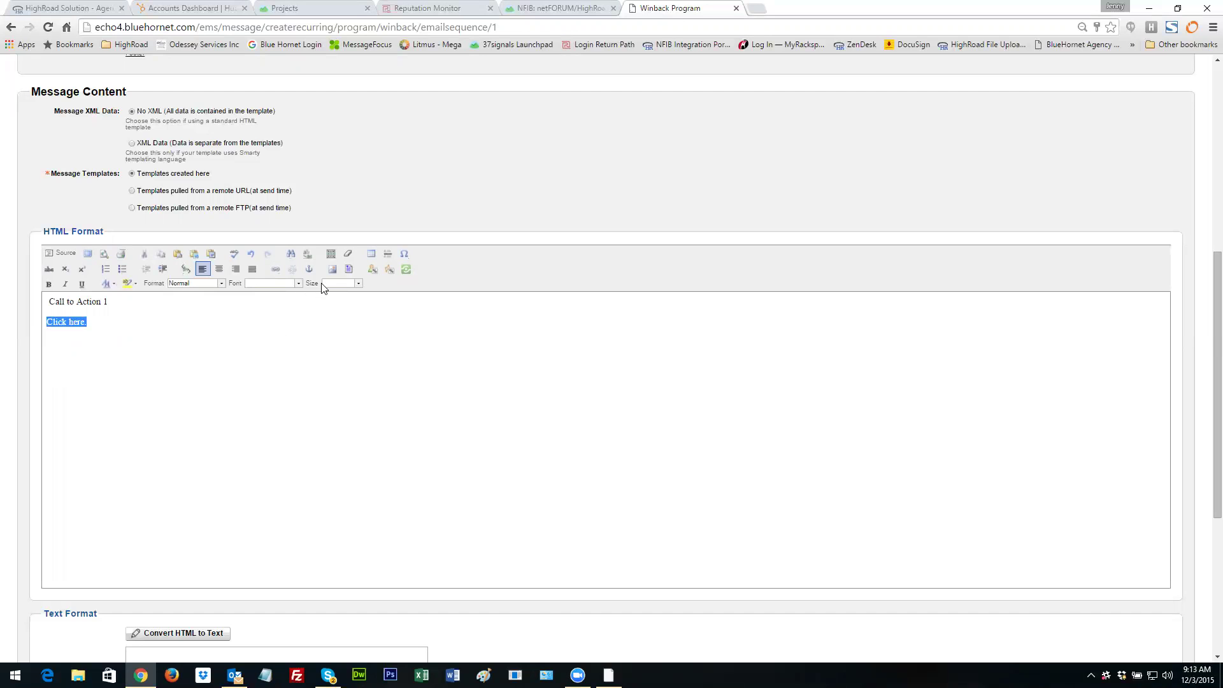
click(276, 269)
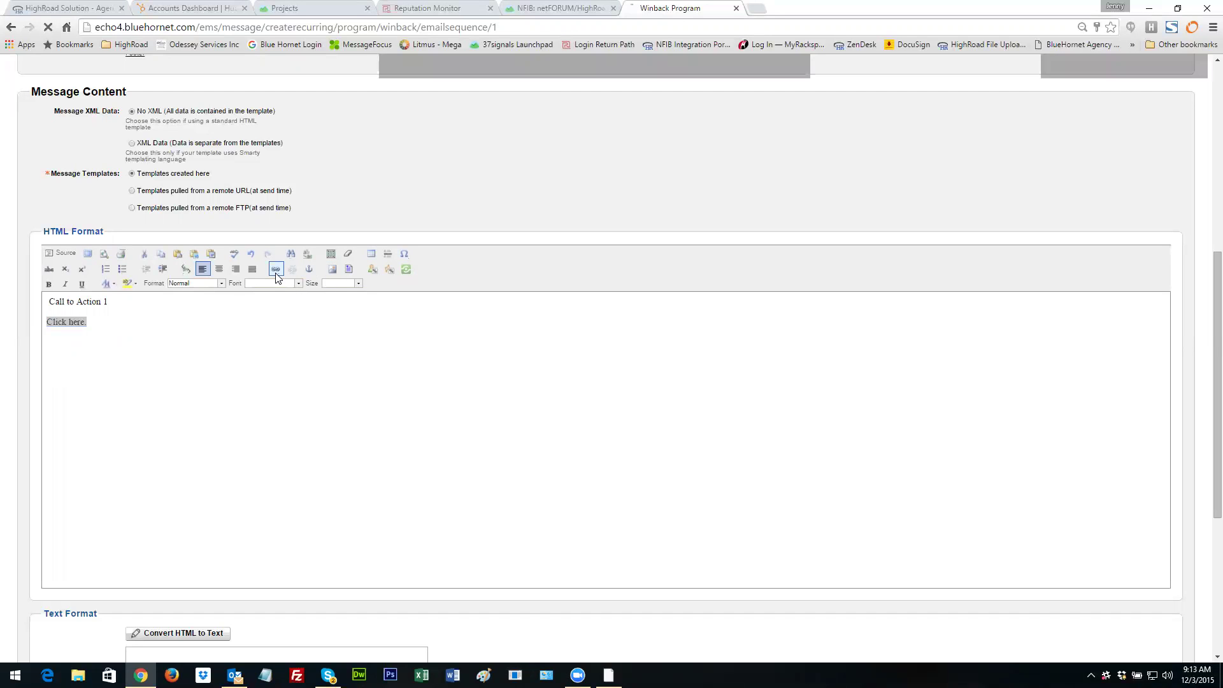
text(w)
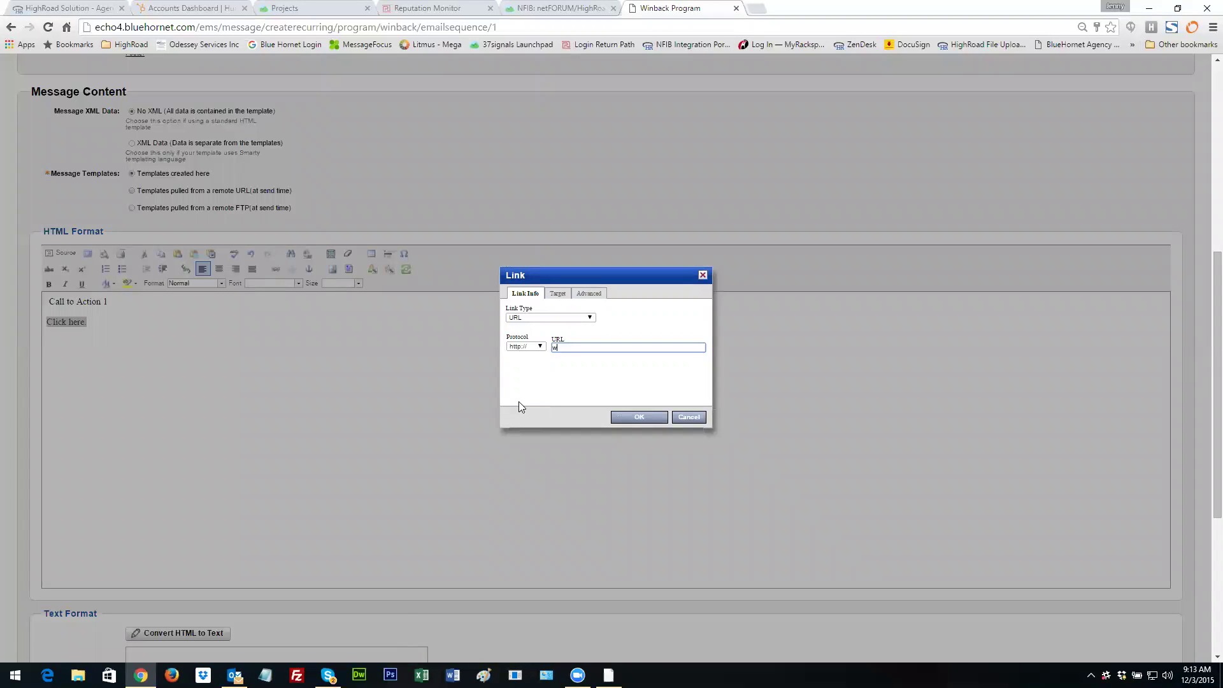
text(ww.highroadsolution.com)
click(646, 419)
Convert the first message's HTML content to its text format and save the message with the default link tracking
scroll(503, 515, down, 3)
click(205, 442)
scroll(237, 580, down, 2)
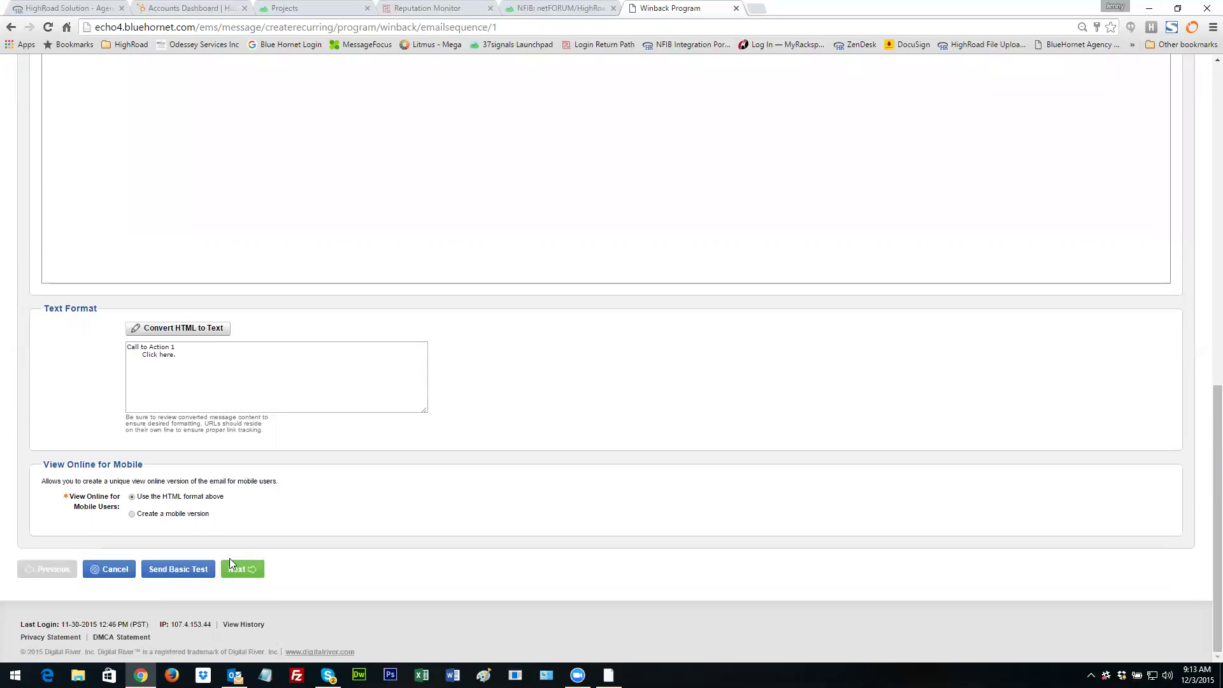
click(245, 569)
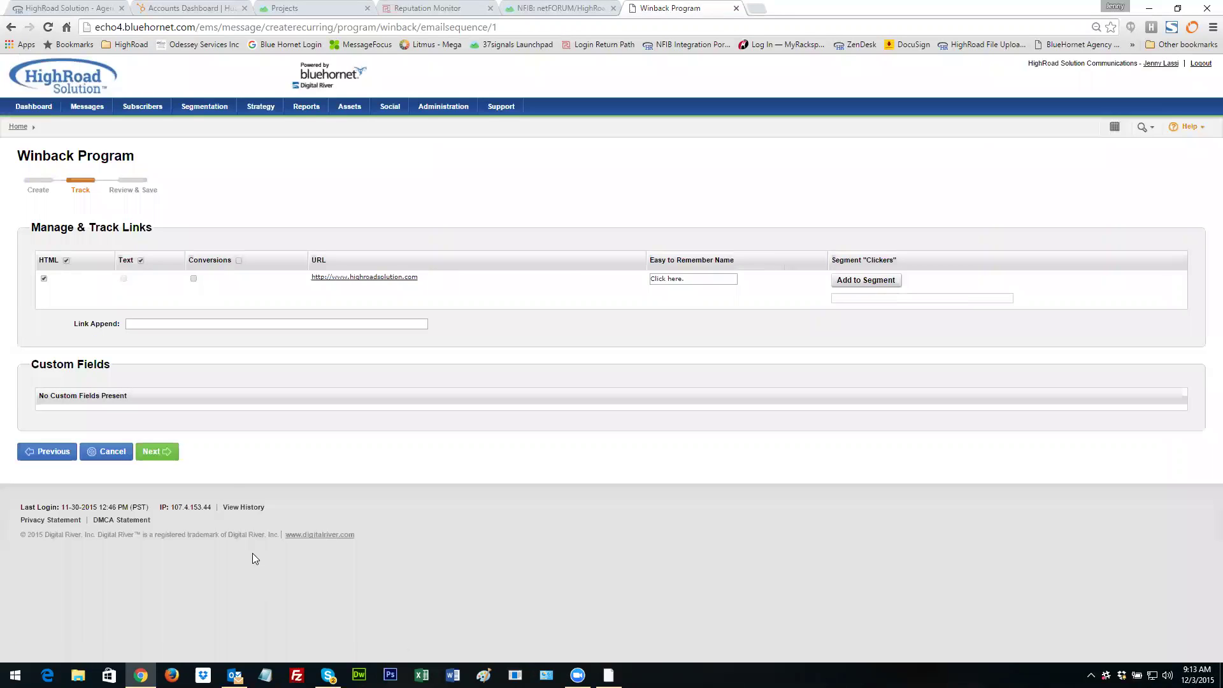
click(156, 451)
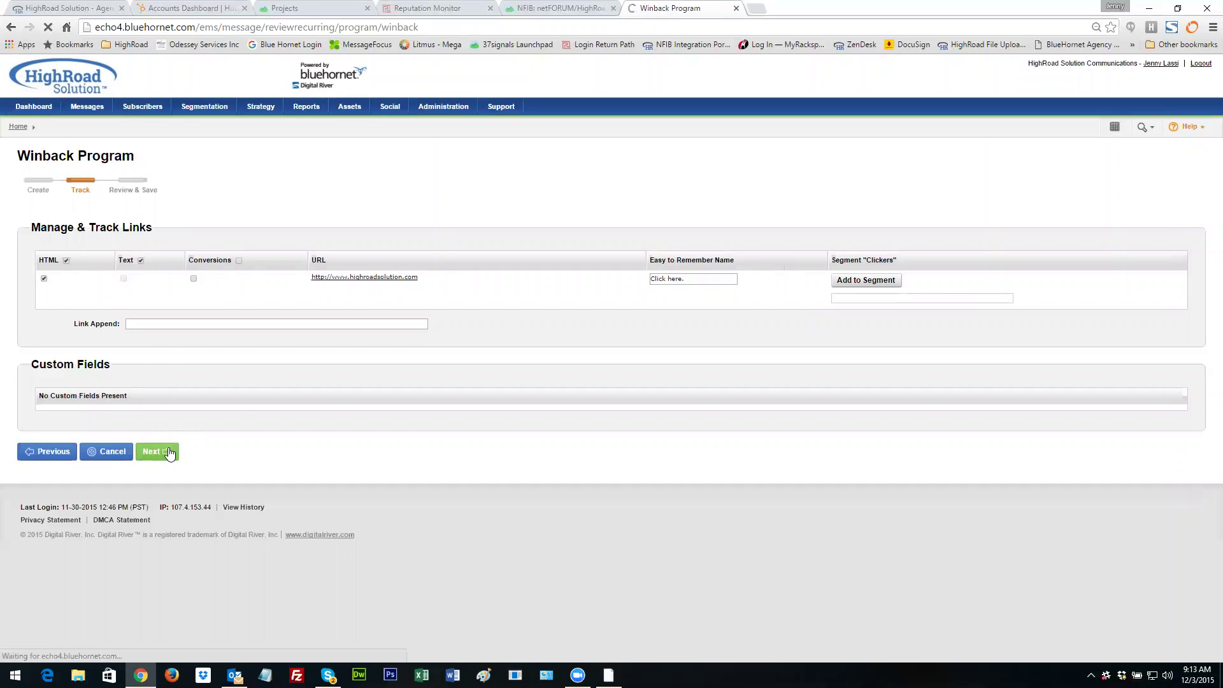
scroll(15, 535, down, 10)
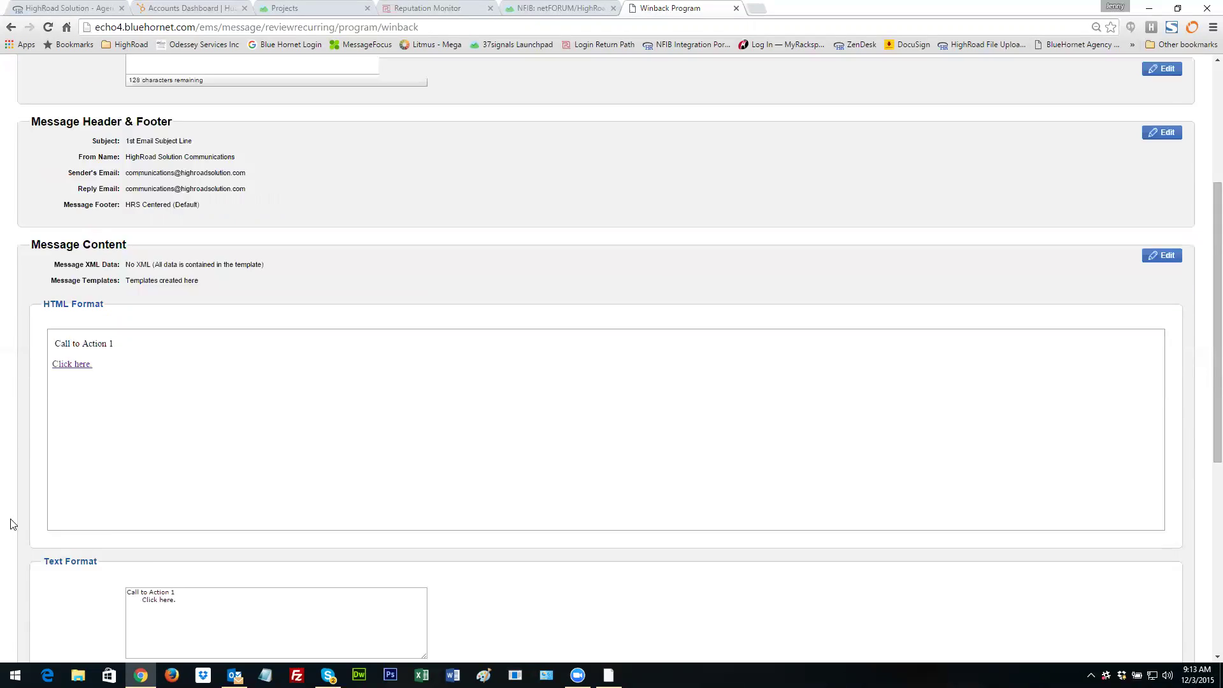
click(106, 569)
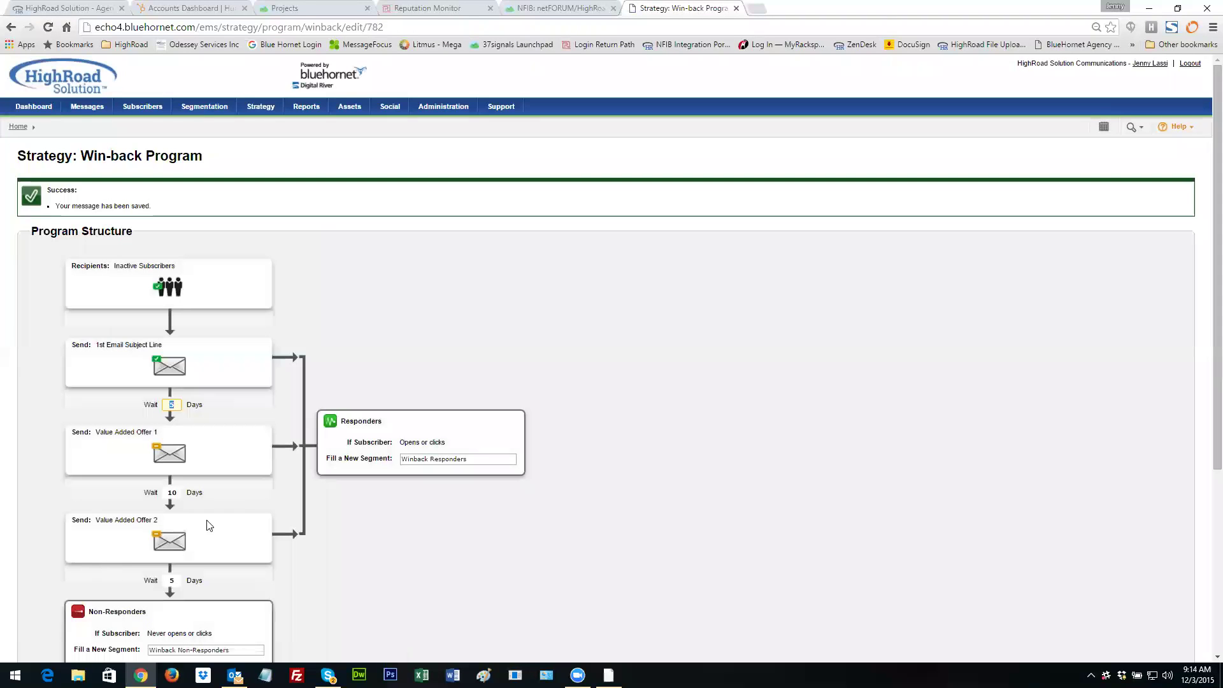
Create the message for the Value Added Offer 1 send with the subject "2nd Email Subject Line"
scroll(407, 504, down, 1)
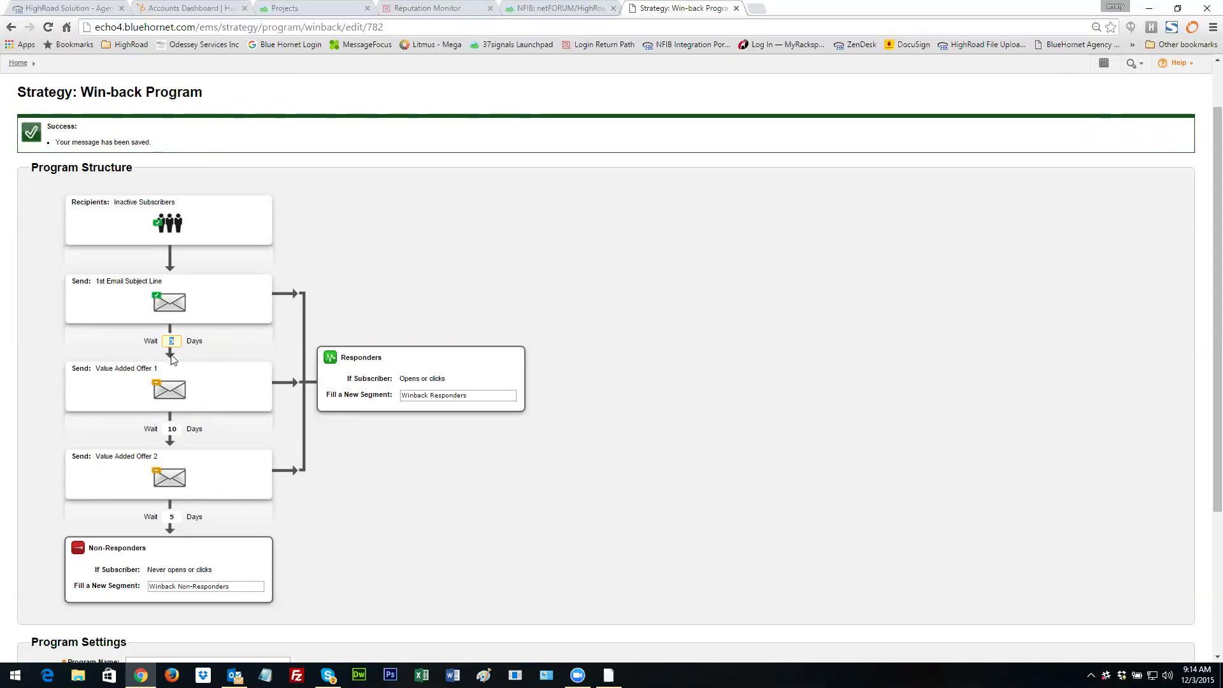
mouse_move(210, 319)
click(172, 341)
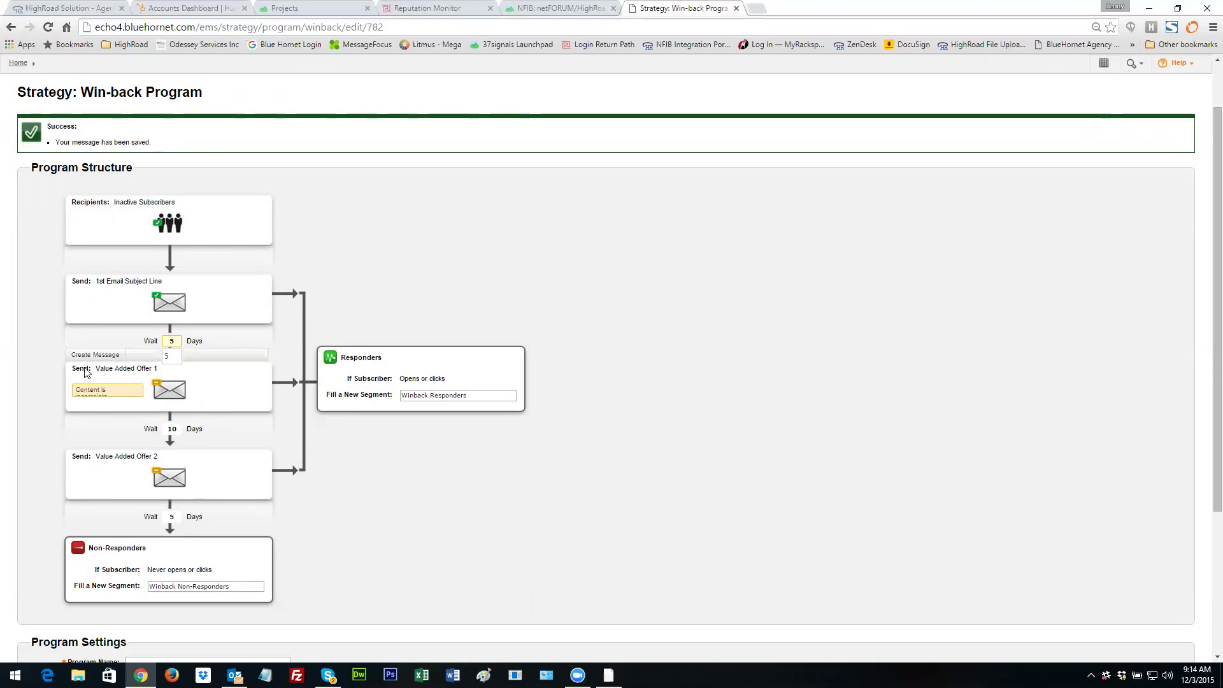
click(89, 355)
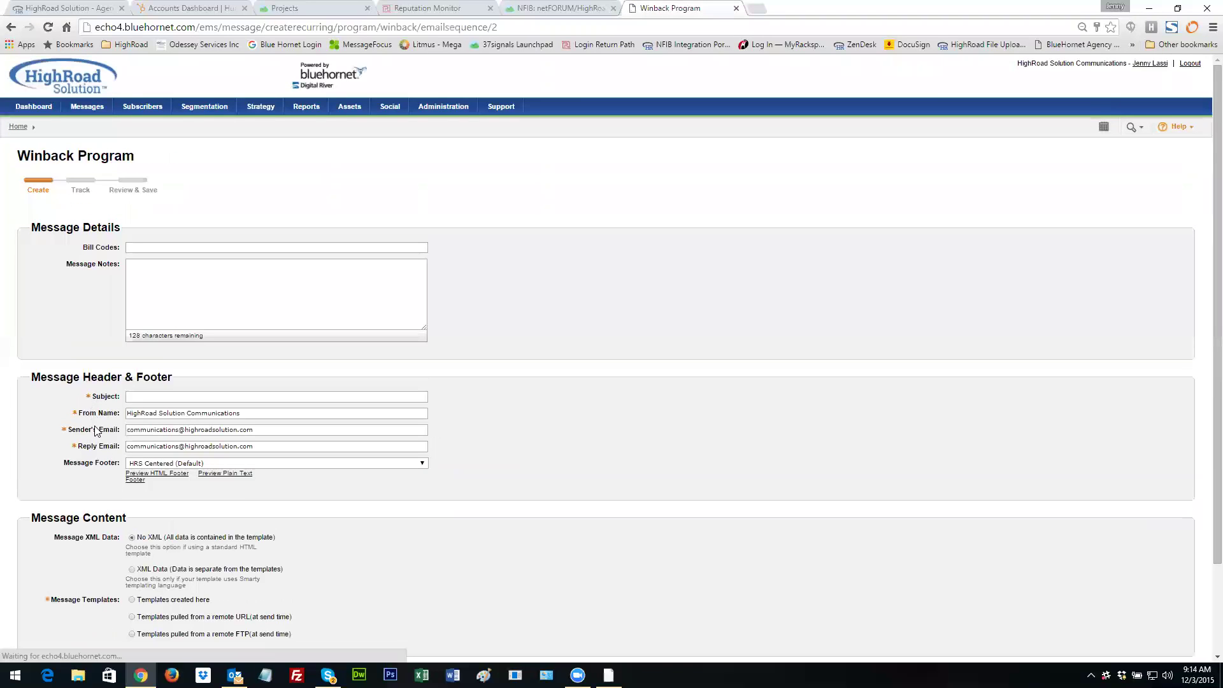
click(130, 396)
text(2nd eEmail Subject Line)
Set the second message to "Templates created here" and write "Call to Action 2" and "Click here." as its HTML content
scroll(272, 530, down, 2)
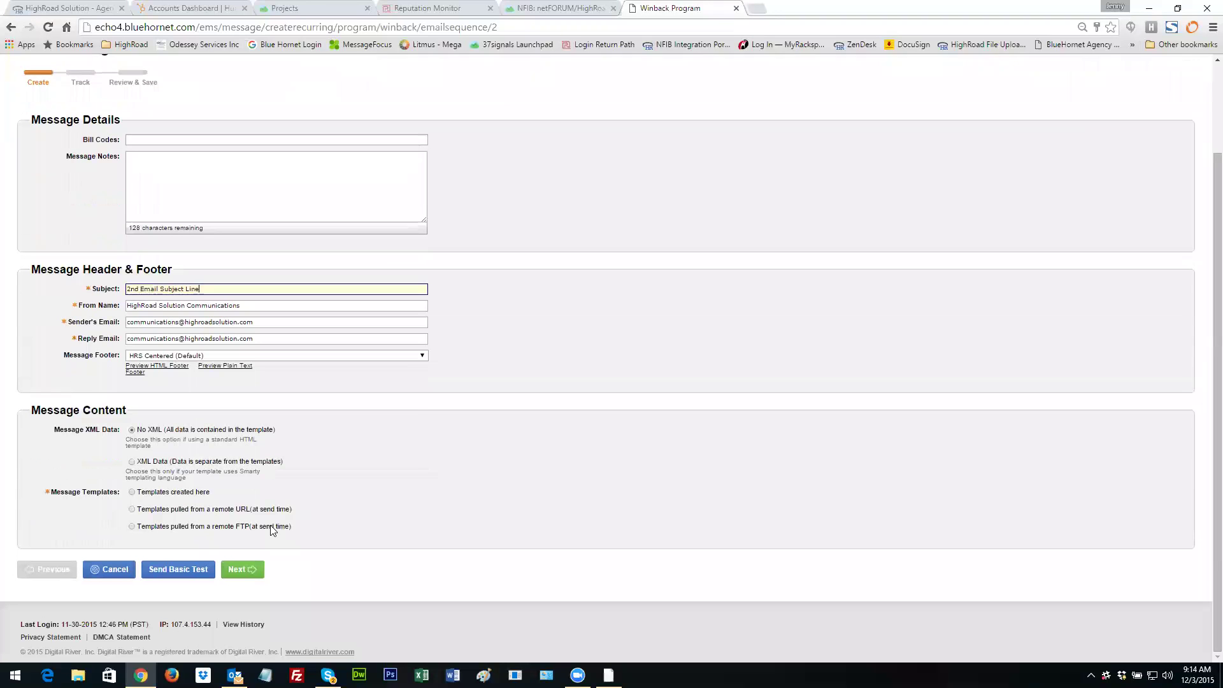
click(132, 491)
scroll(286, 535, down, 1)
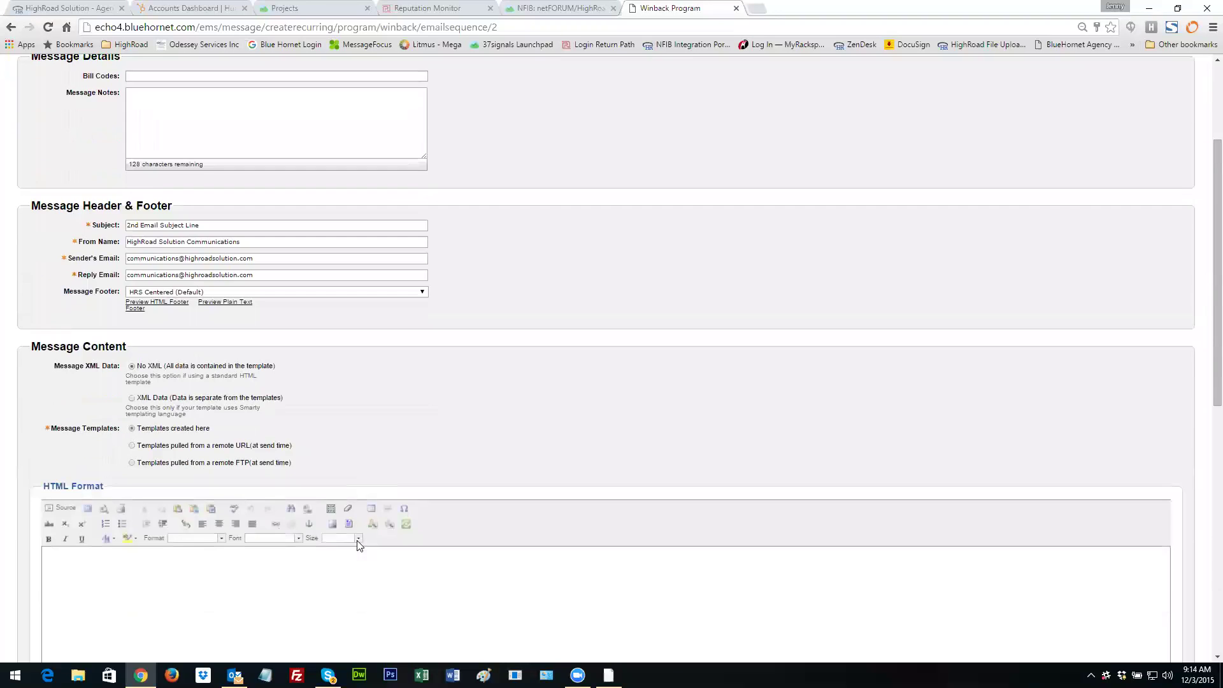
text(Call to )
text(Action 2 )
text(Click here.)
drag(90, 577, 34, 583)
click(278, 524)
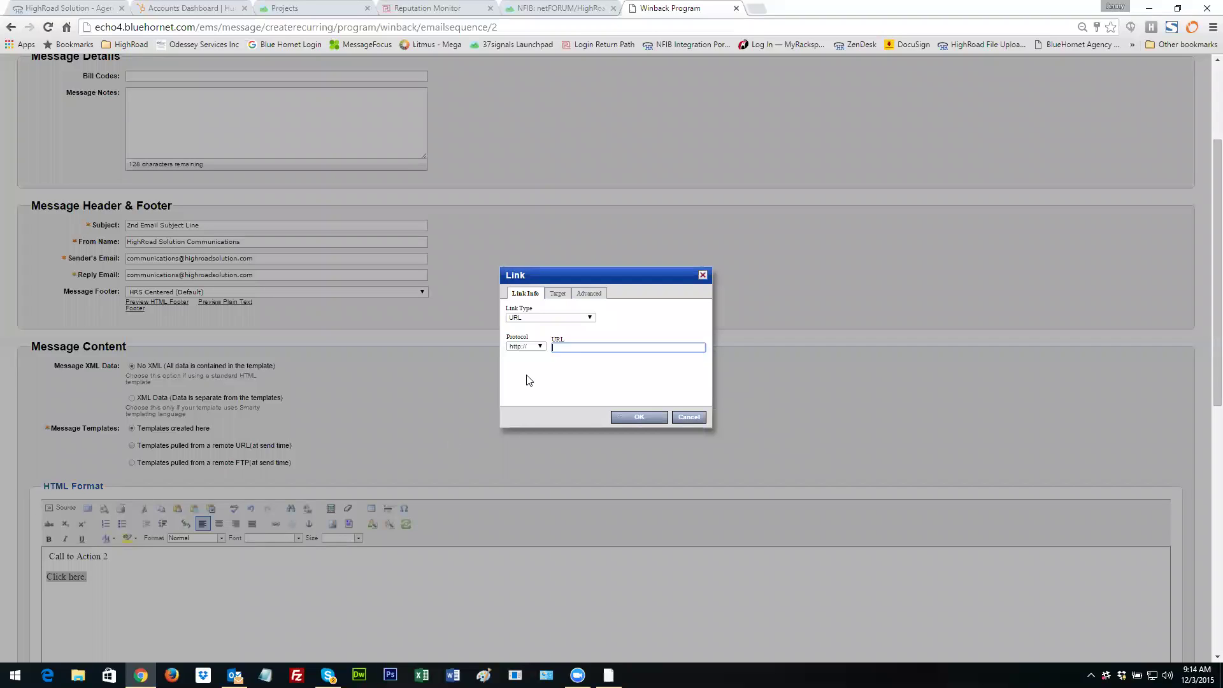
text(www.highroadsolution.com)
click(623, 418)
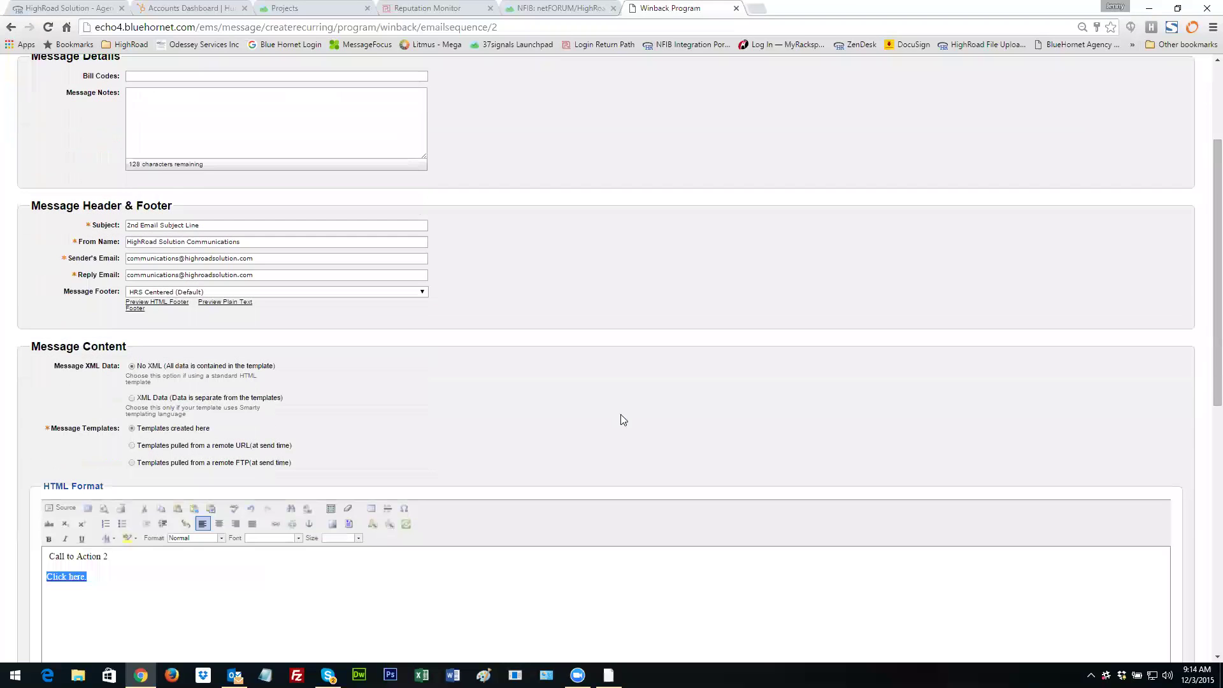
scroll(623, 417, down, 2)
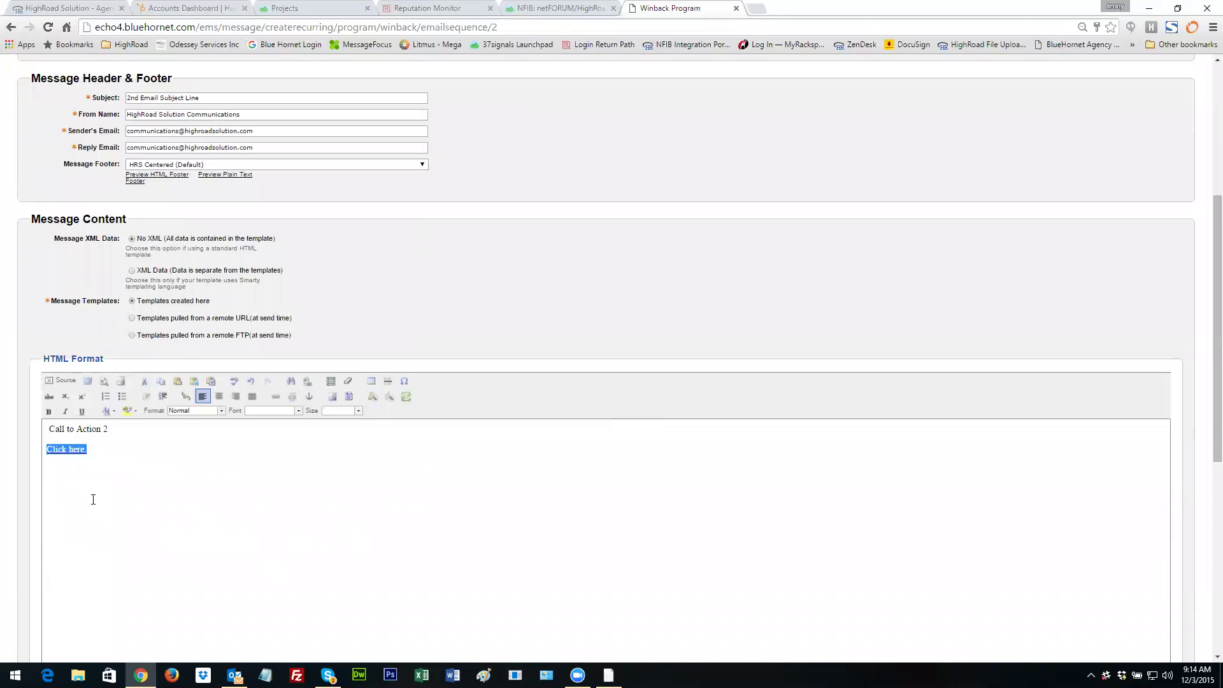
Convert the second message's HTML content to its text format and save the message with the default link tracking
scroll(93, 499, down, 3)
click(173, 572)
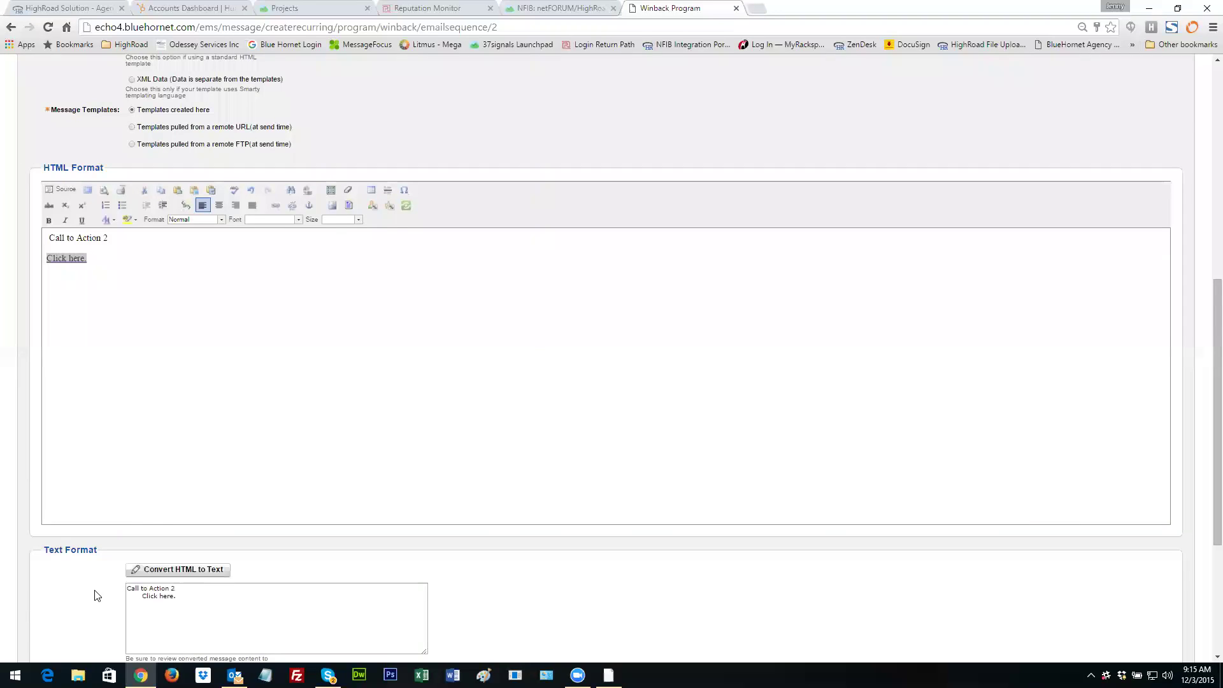
scroll(96, 596, down, 3)
click(239, 618)
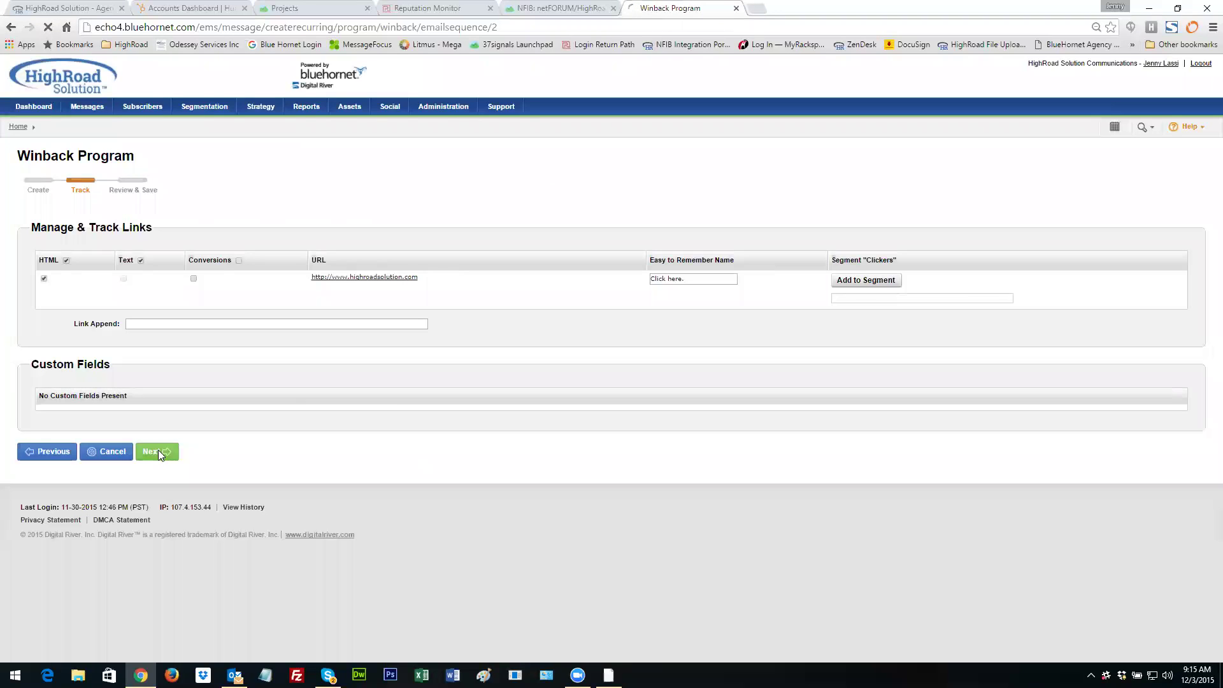
click(158, 450)
scroll(312, 461, down, 2)
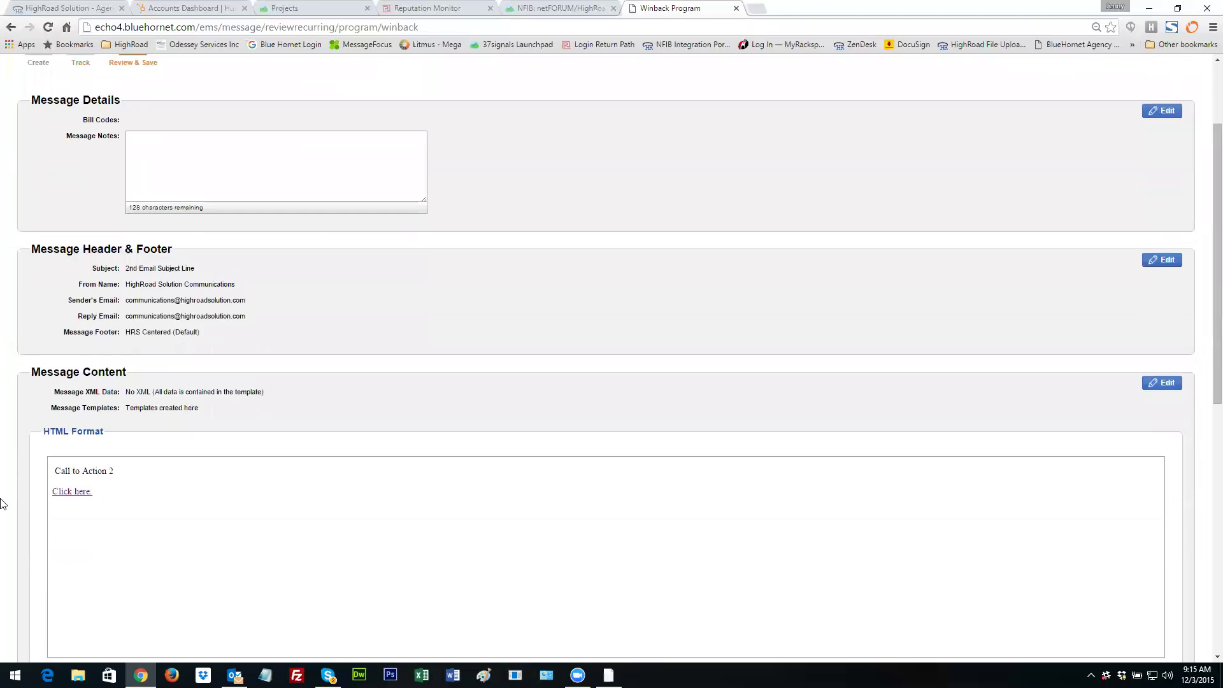
scroll(9, 509, down, 5)
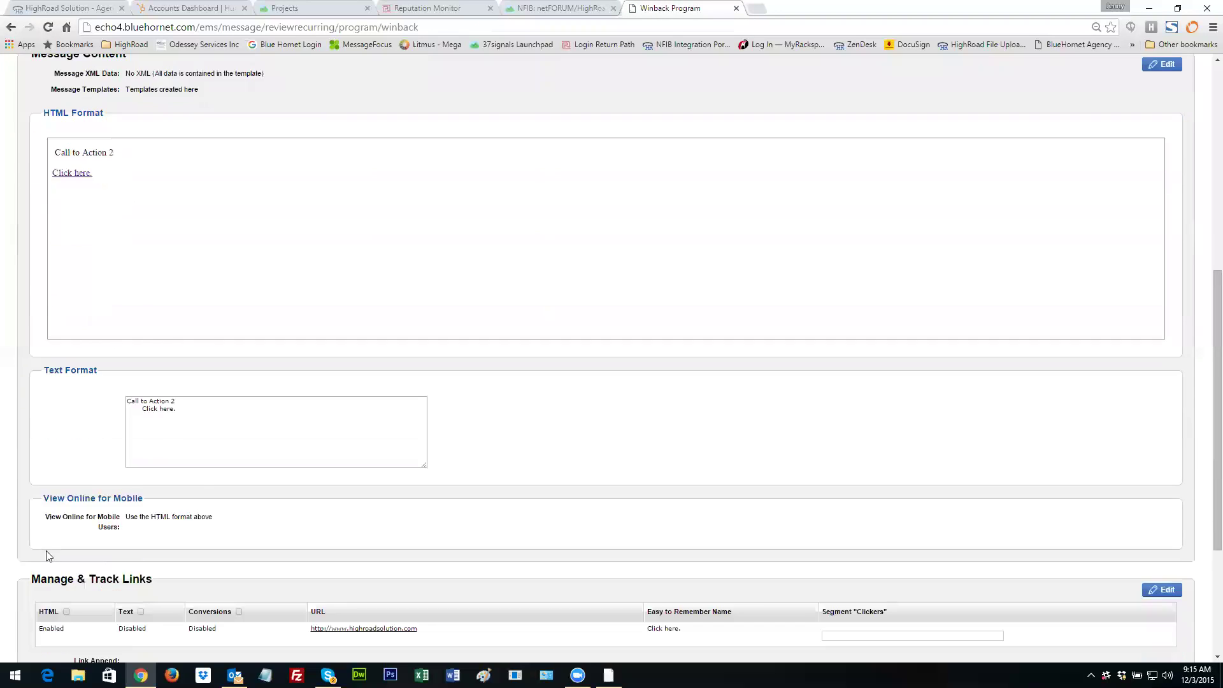
scroll(48, 556, down, 3)
click(100, 599)
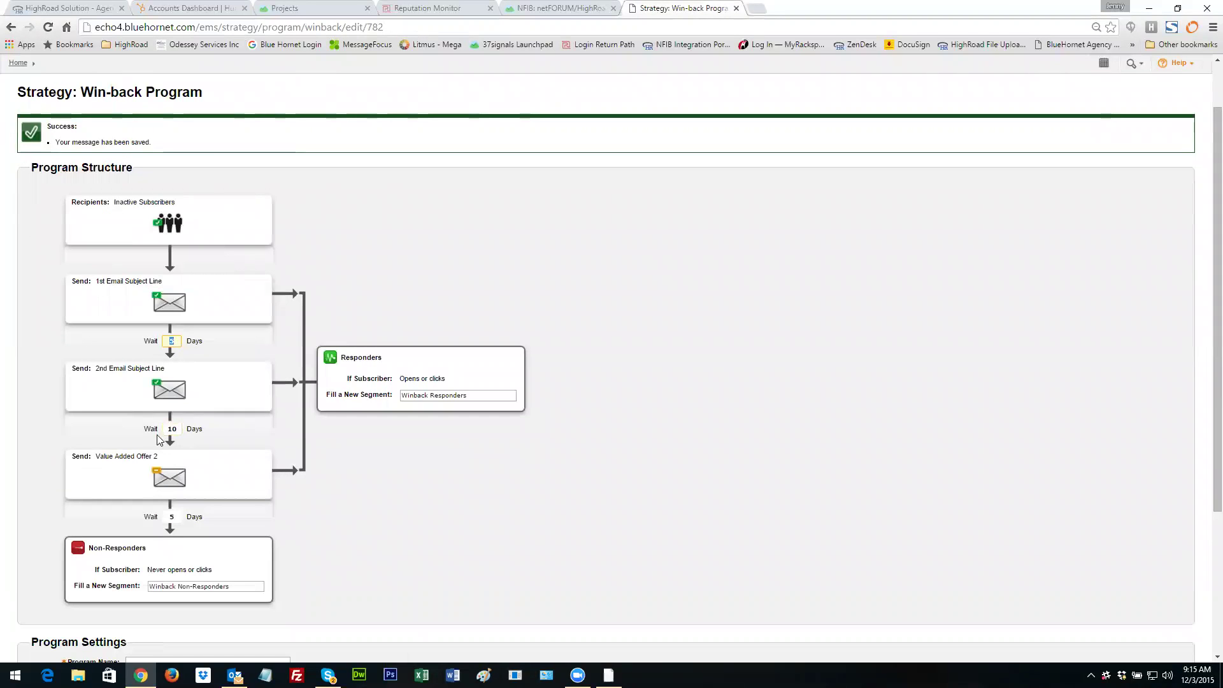
Create the message for the Value Added Offer 2 send with the subject "3rd Email Subject Line"
click(177, 428)
mouse_move(127, 471)
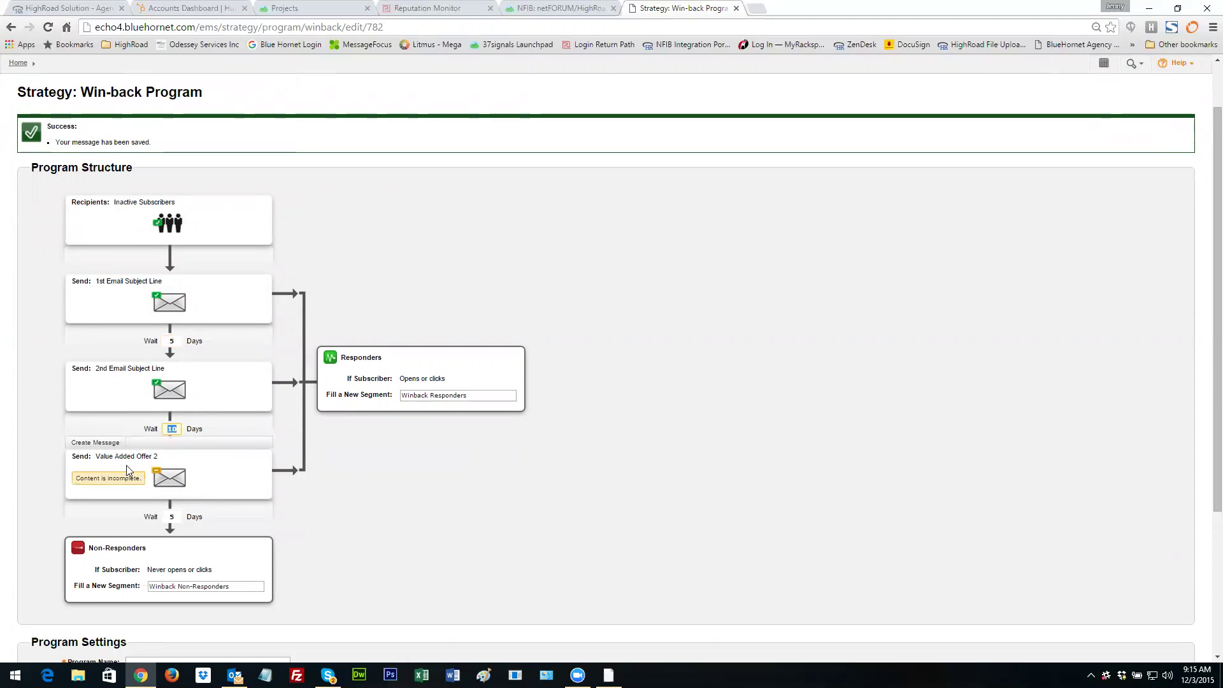
click(96, 444)
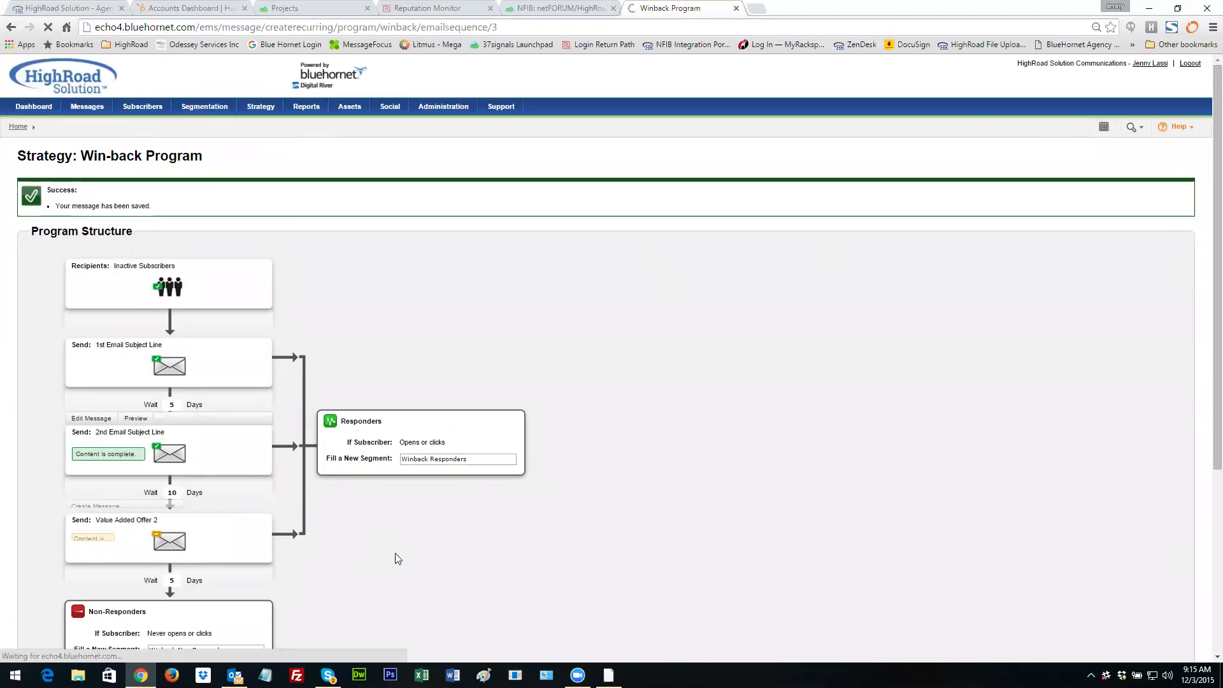
scroll(376, 527, down, 2)
click(154, 288)
text(3rd Email Subject Line)
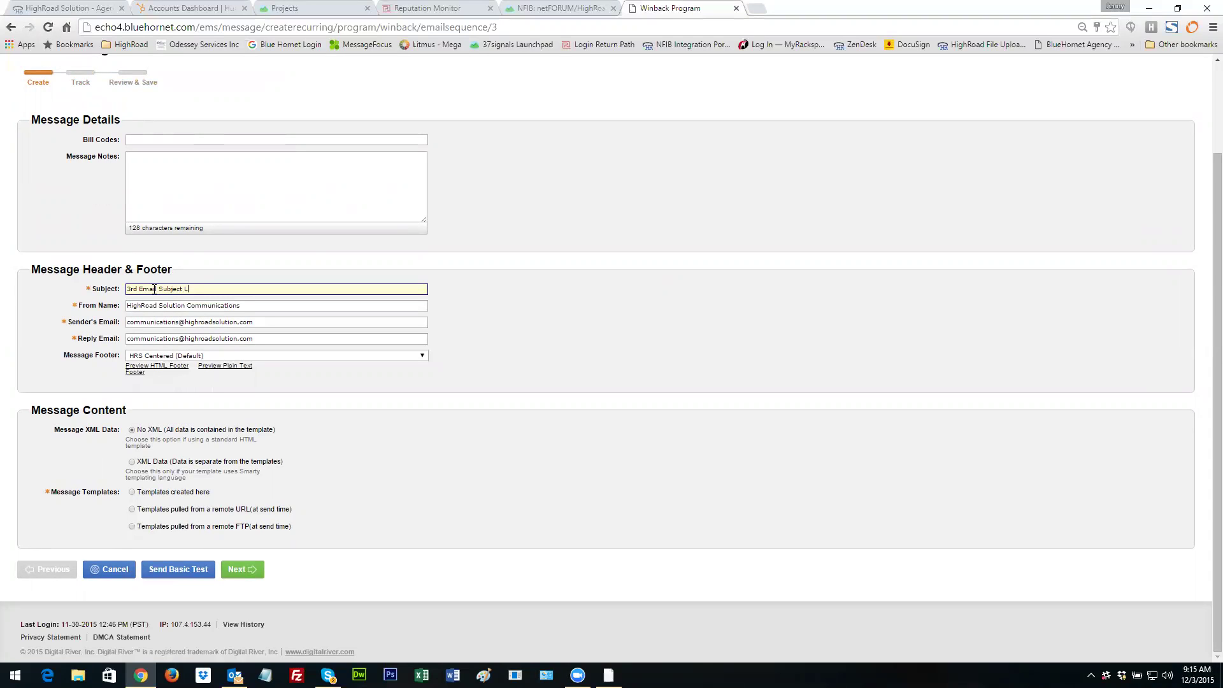
Set the third message to "Templates created here" and write "Call to action 3" and "Click here." as its HTML content
click(131, 493)
scroll(189, 557, down, 1)
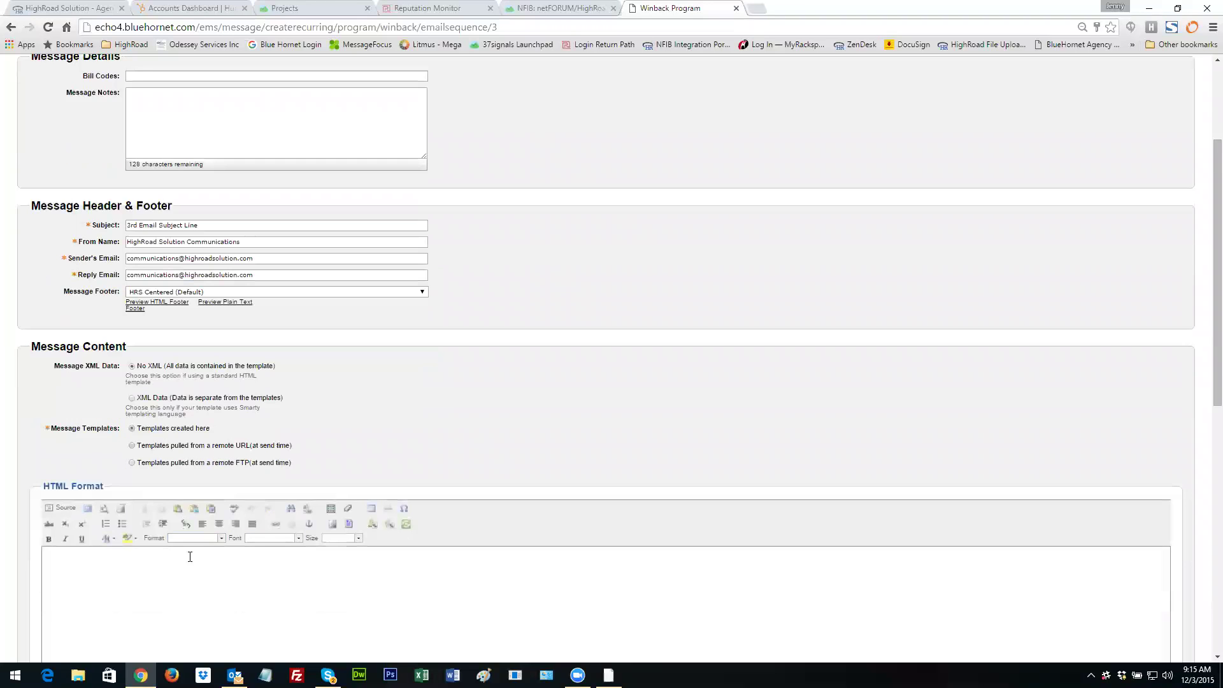
text(Call to action 3)
key(Return)
key(Return)
text(Click here.)
drag(88, 596, 44, 596)
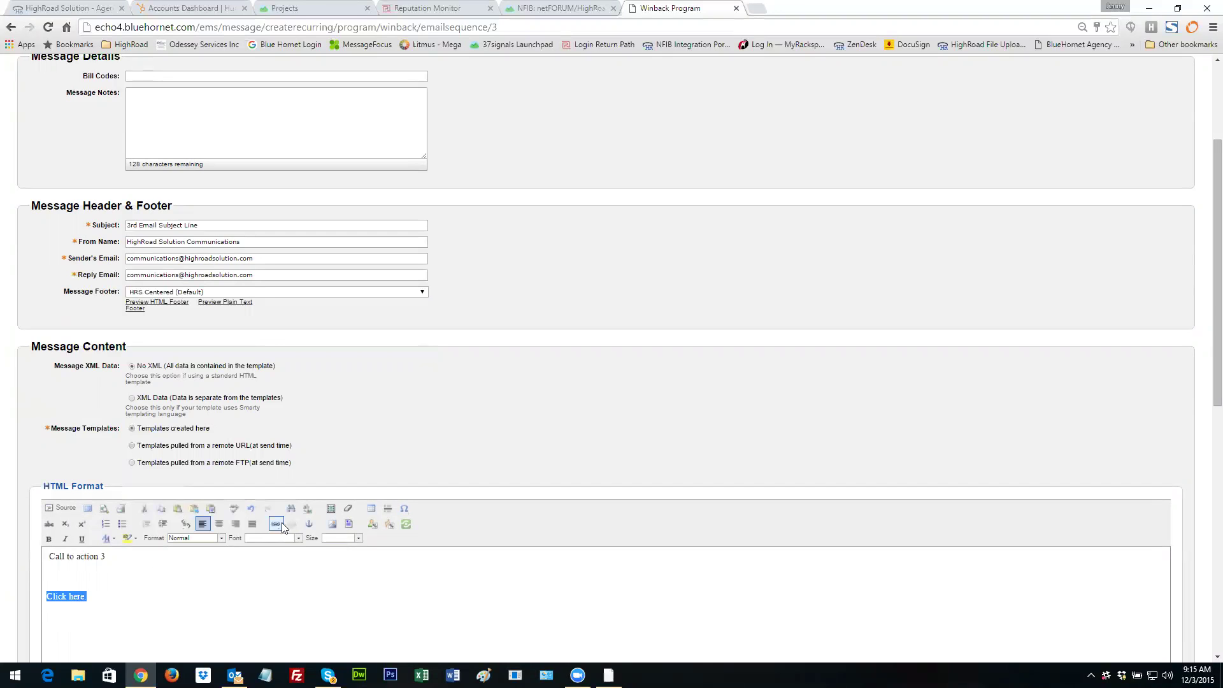
click(276, 524)
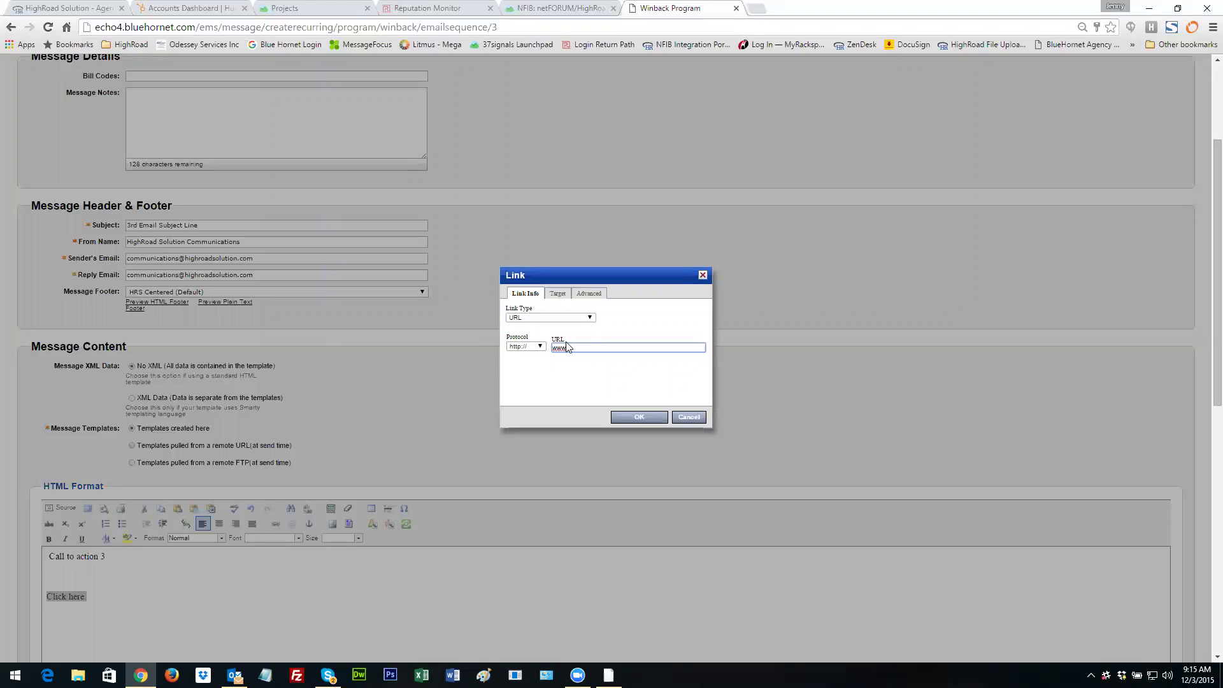
text(highroadsolution.com)
click(653, 420)
Convert the third message's HTML content to its text format and save the message with the default link tracking
scroll(28, 592, down, 6)
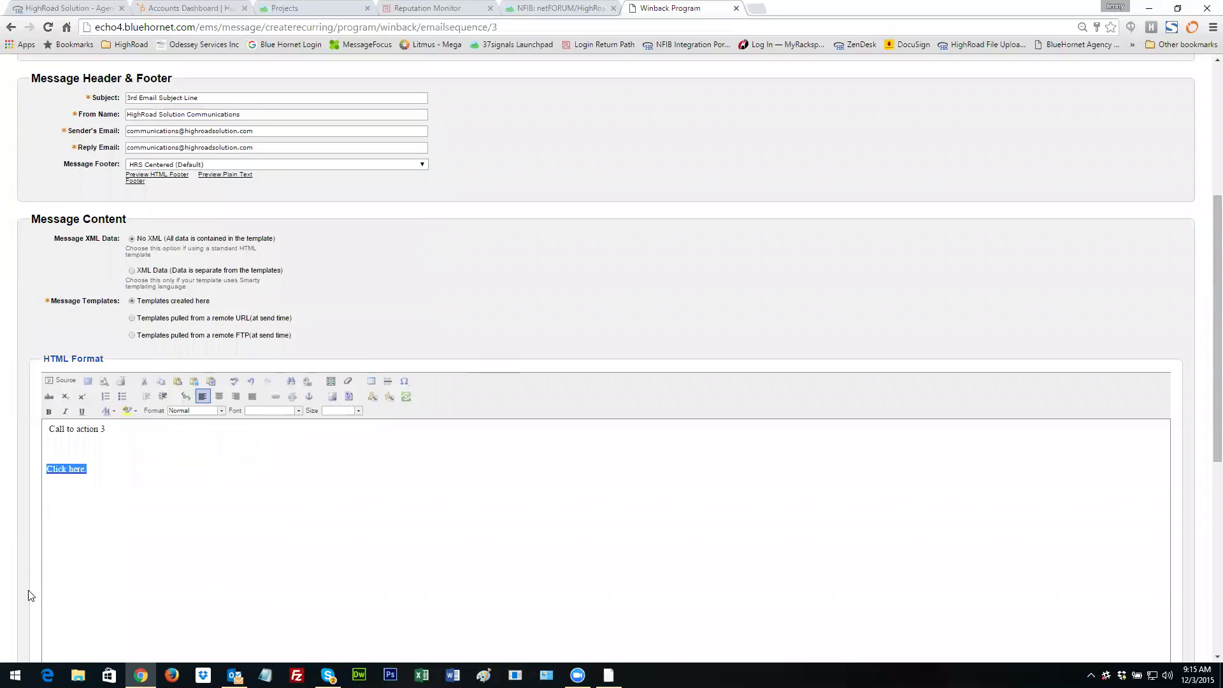
scroll(28, 592, down, 2)
click(178, 380)
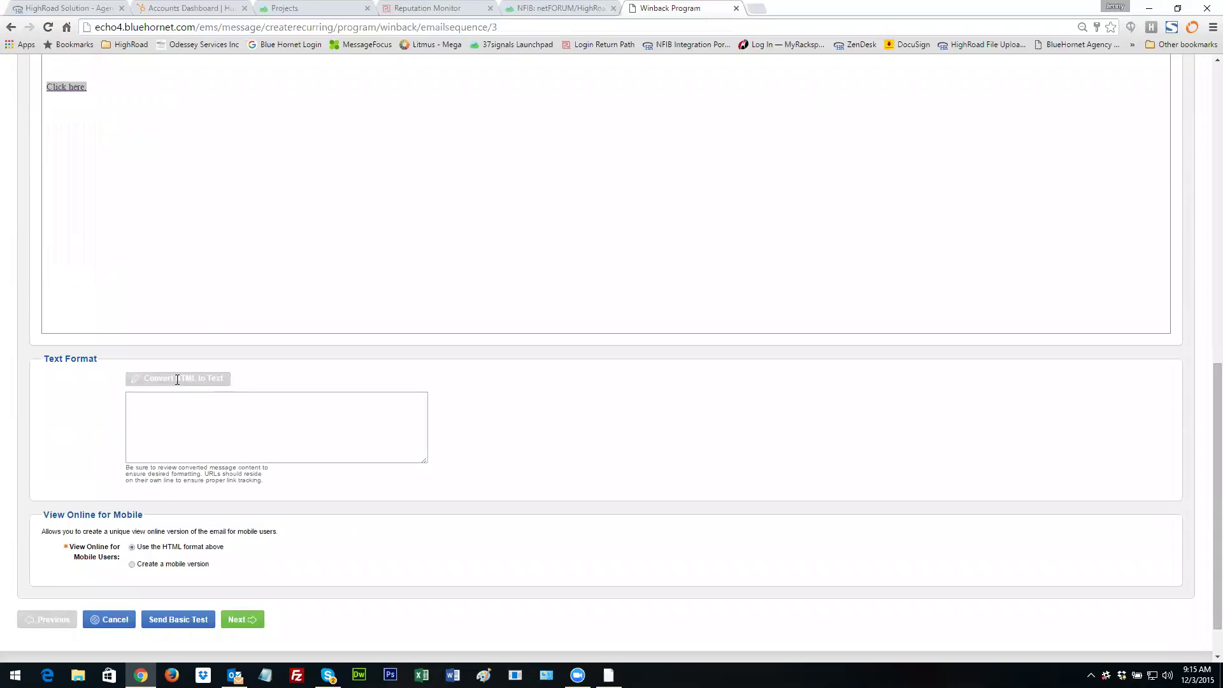
click(237, 626)
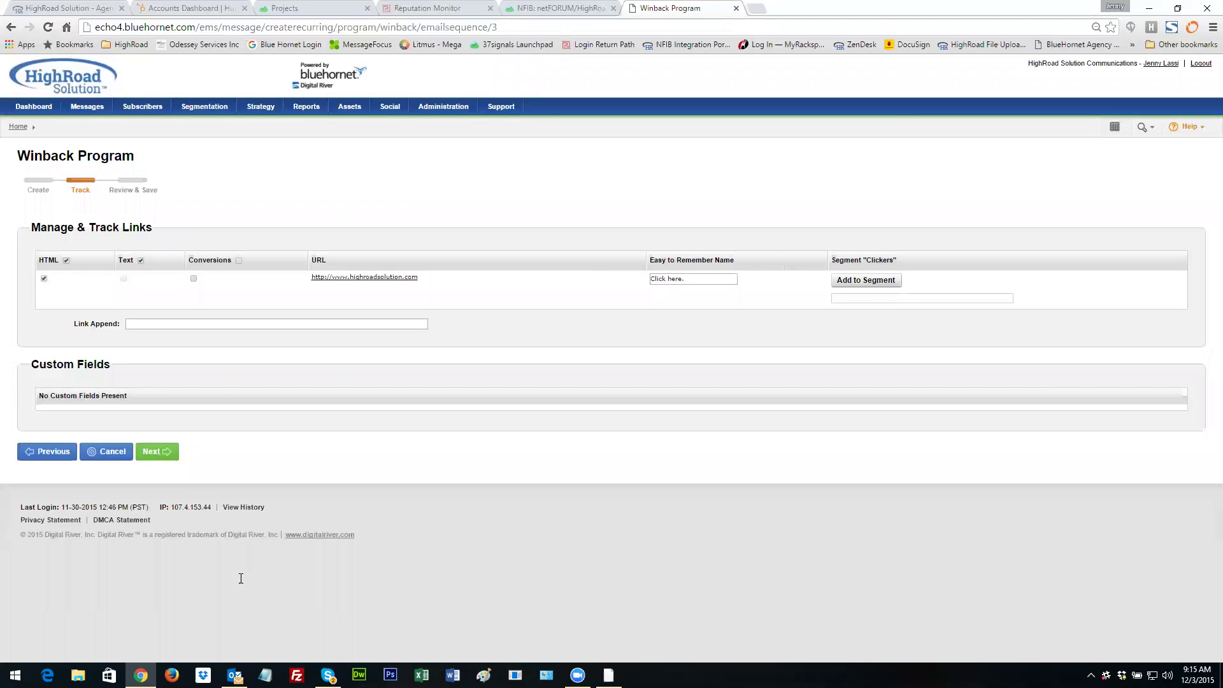
click(168, 453)
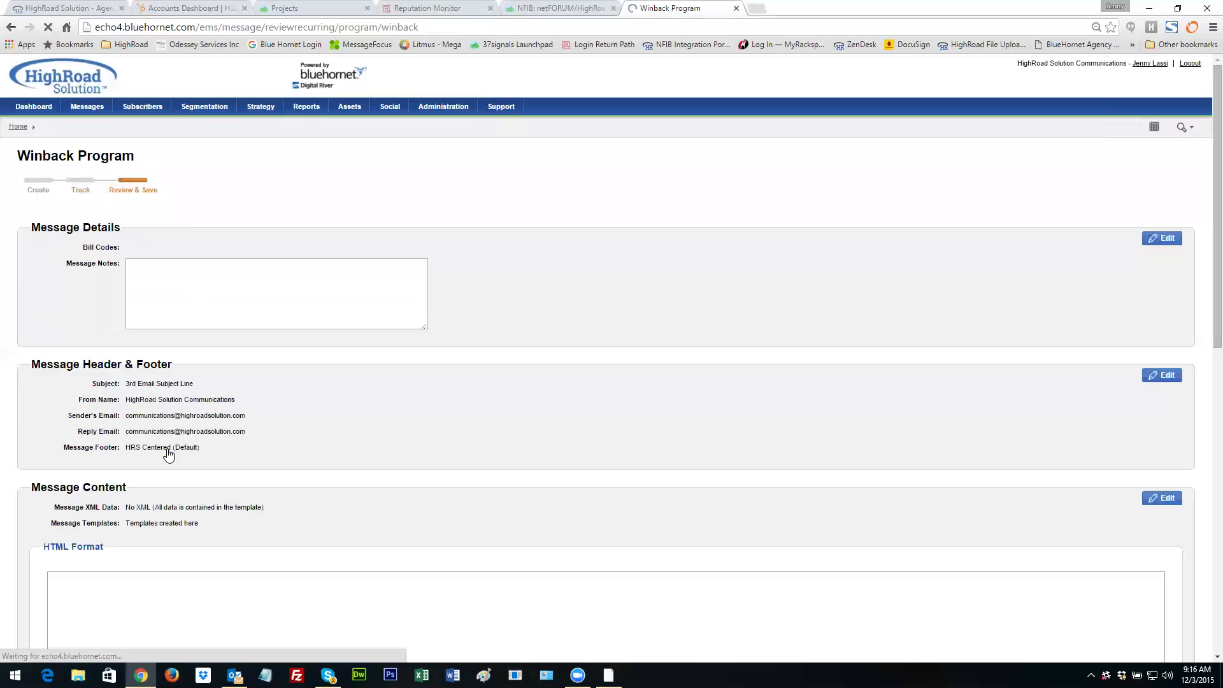
scroll(16, 593, down, 2)
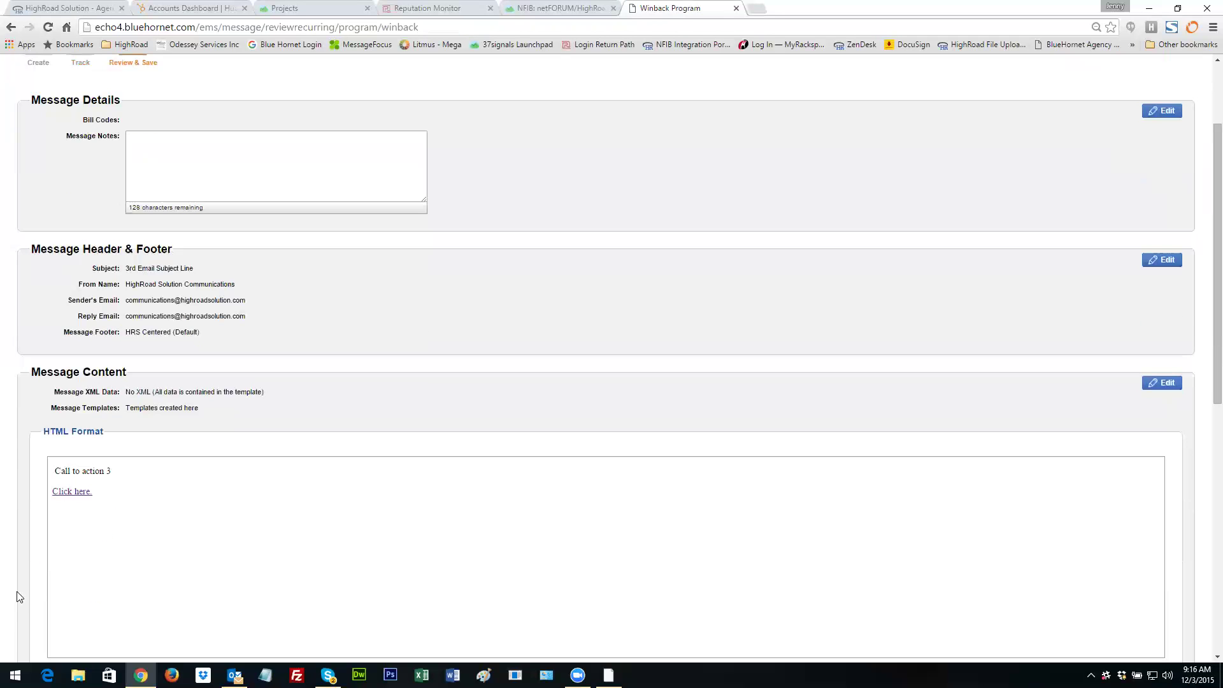
scroll(28, 625, down, 8)
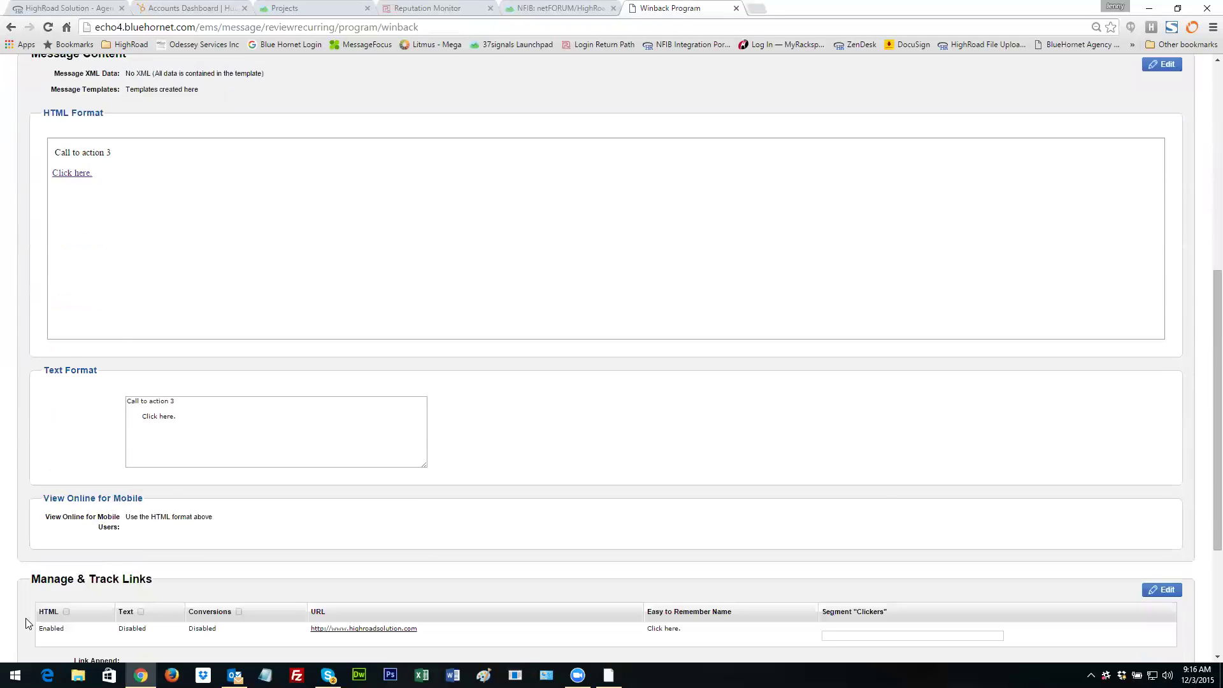
click(107, 568)
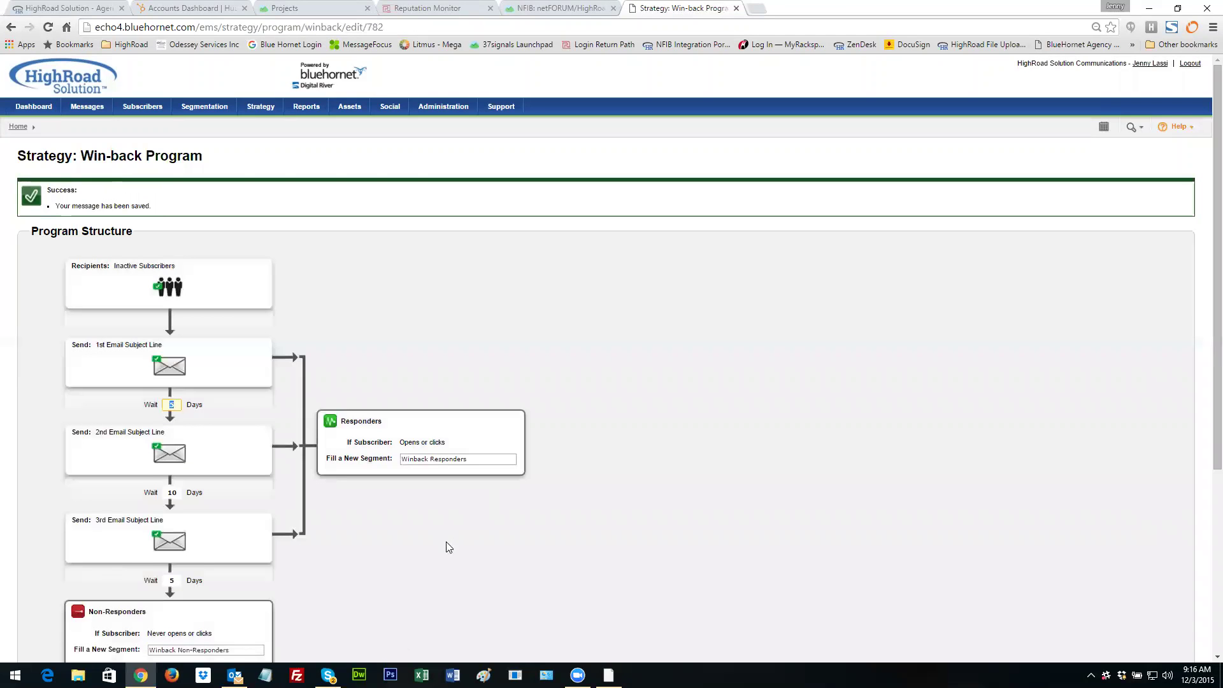
Name the program "Win-Back" and set its start date to 12/03/2015 in the program settings
scroll(447, 544, down, 2)
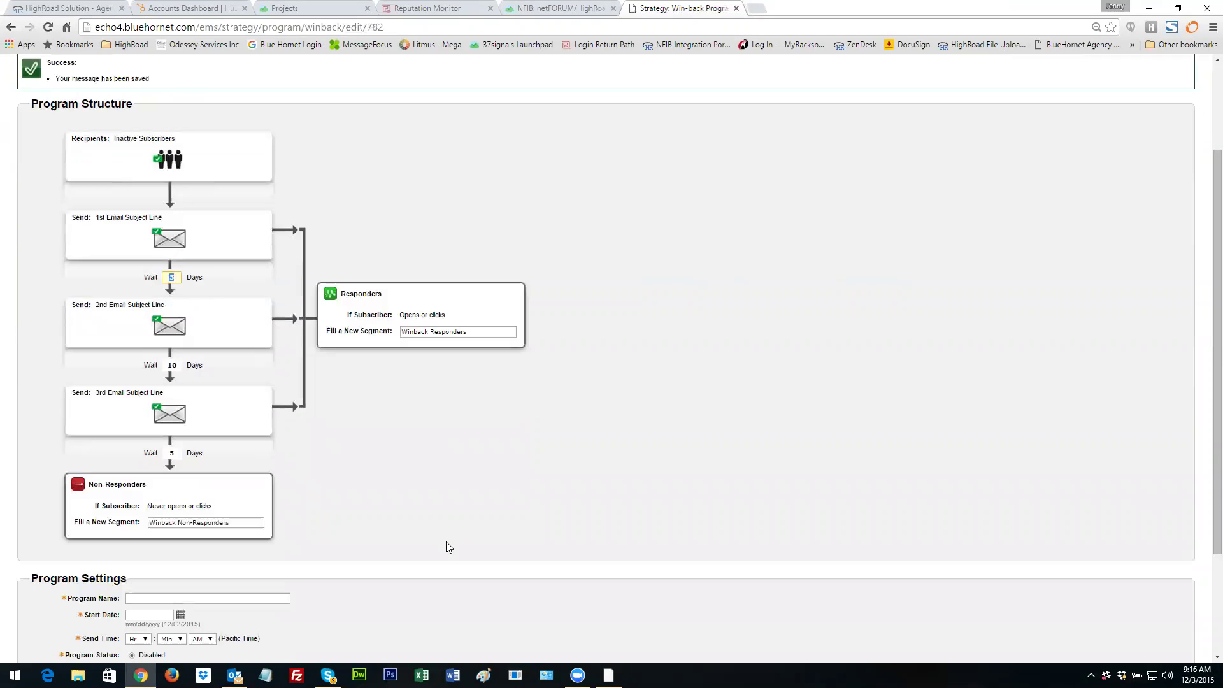
click(173, 455)
scroll(376, 479, down, 1)
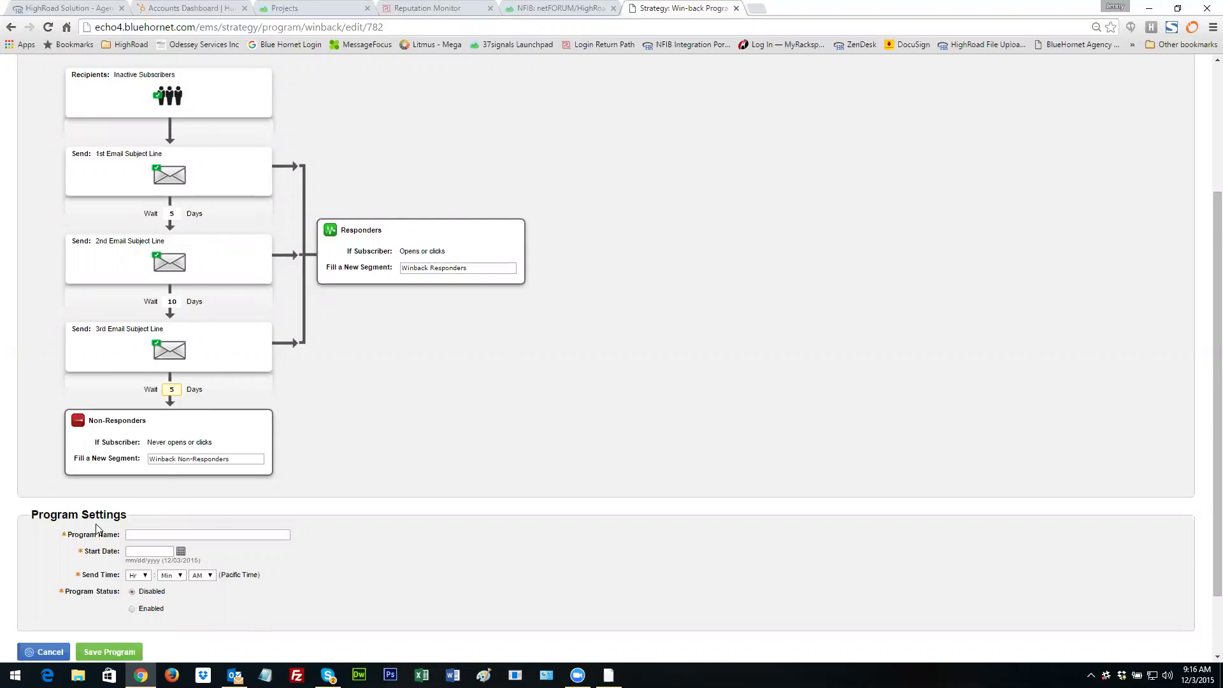
scroll(56, 491, down, 1)
click(141, 472)
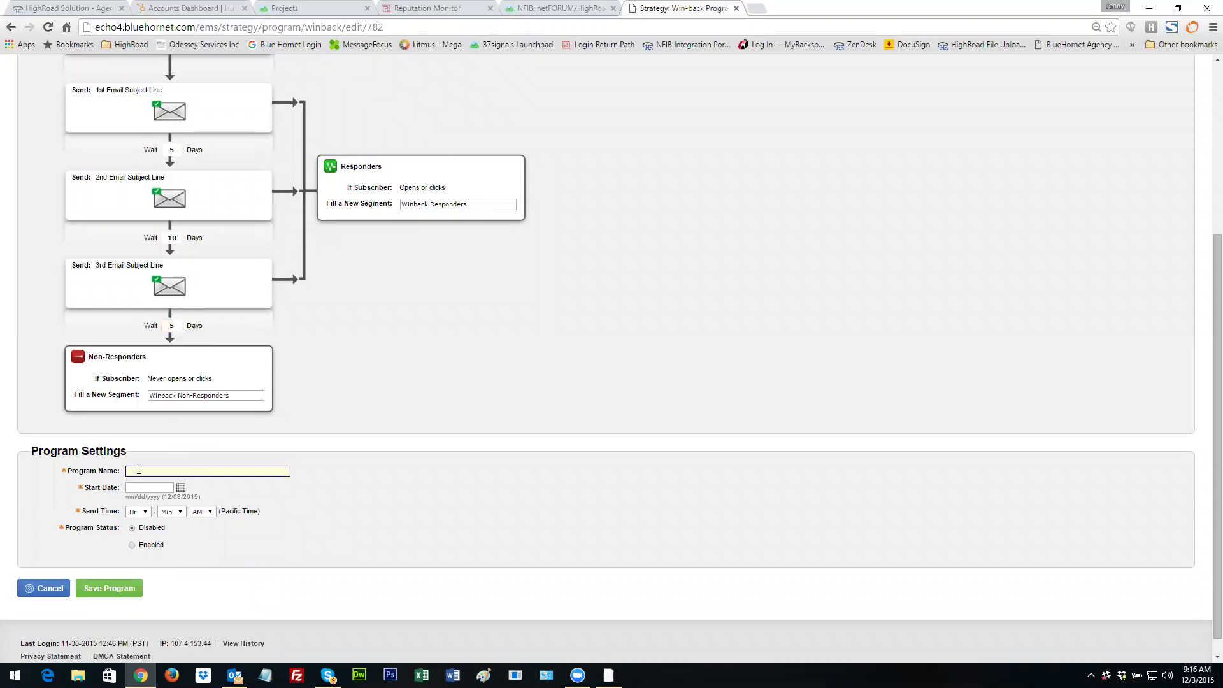
text(Win-Back)
click(180, 488)
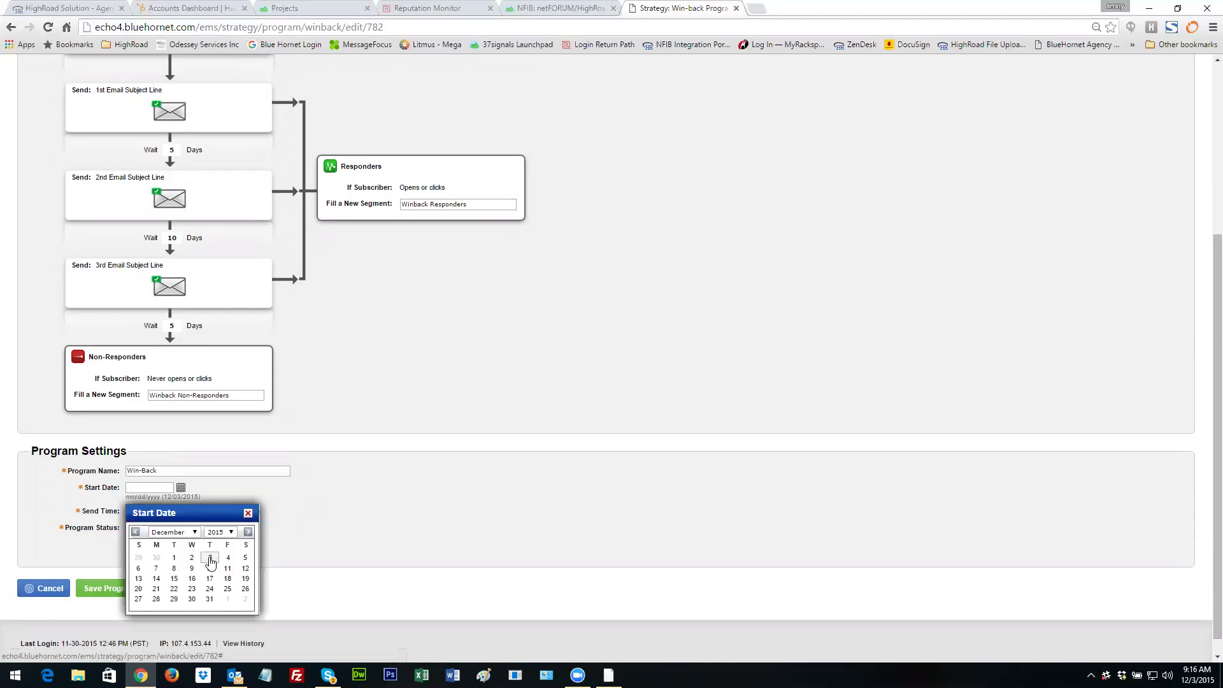
click(211, 558)
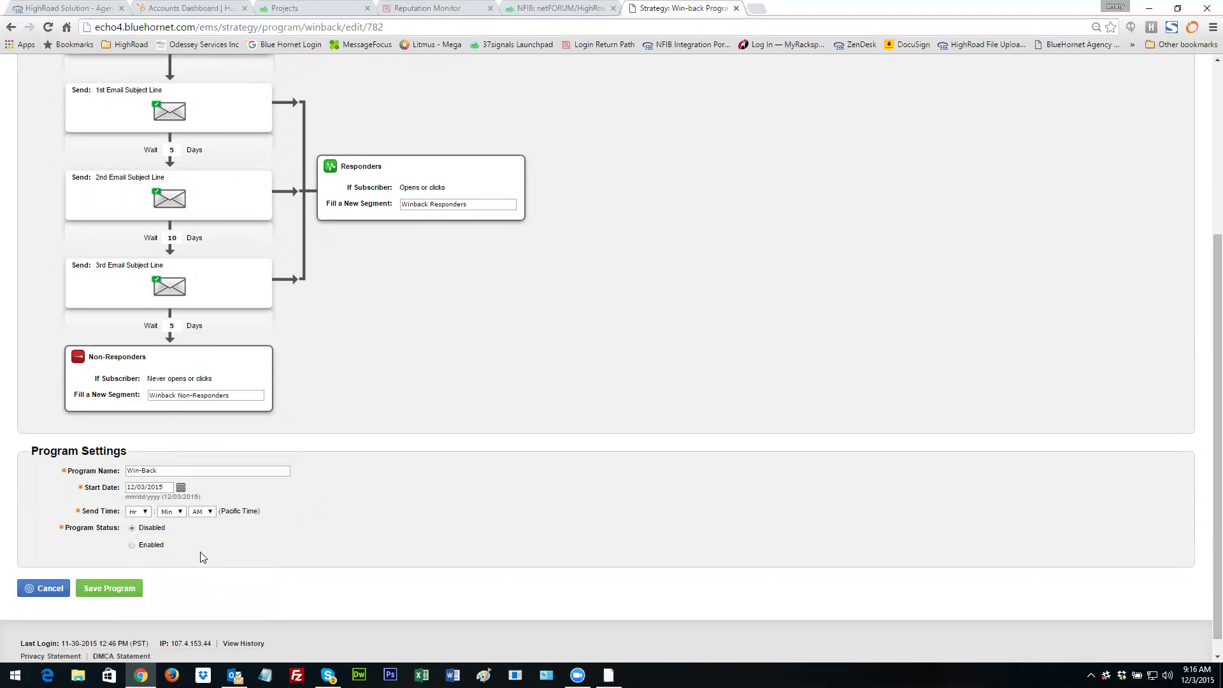
Choose a send time in the 9 AM hour, set the program status to Disabled, and save the program
click(146, 513)
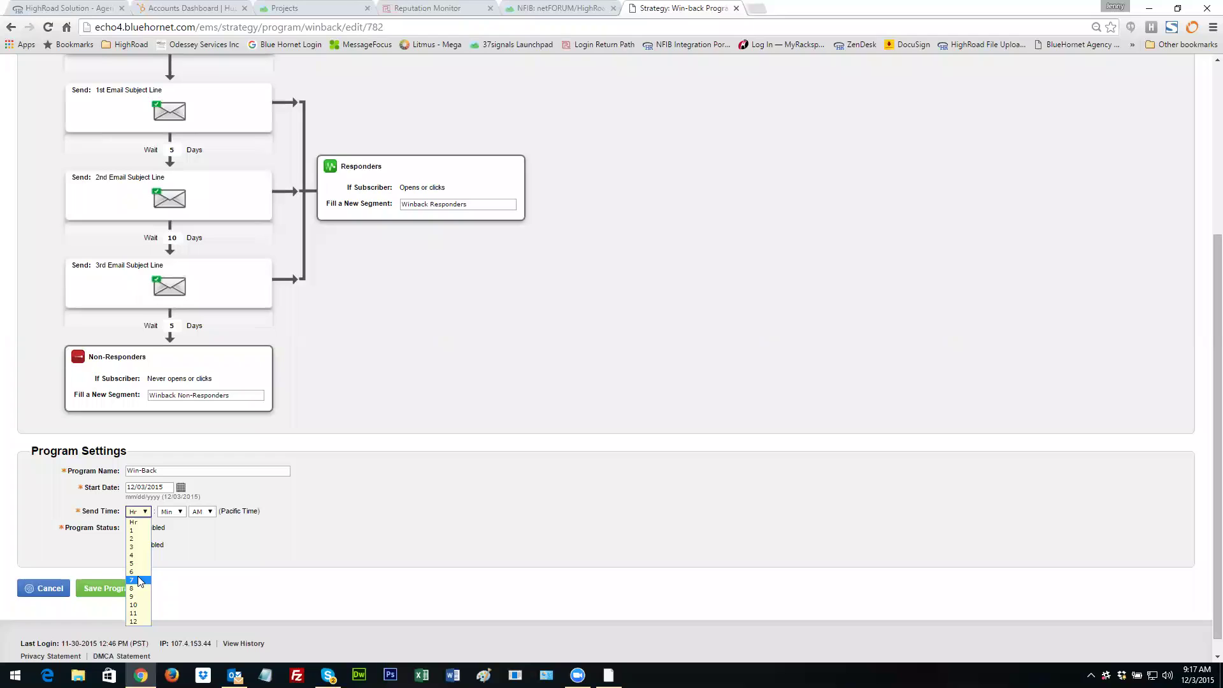
click(138, 597)
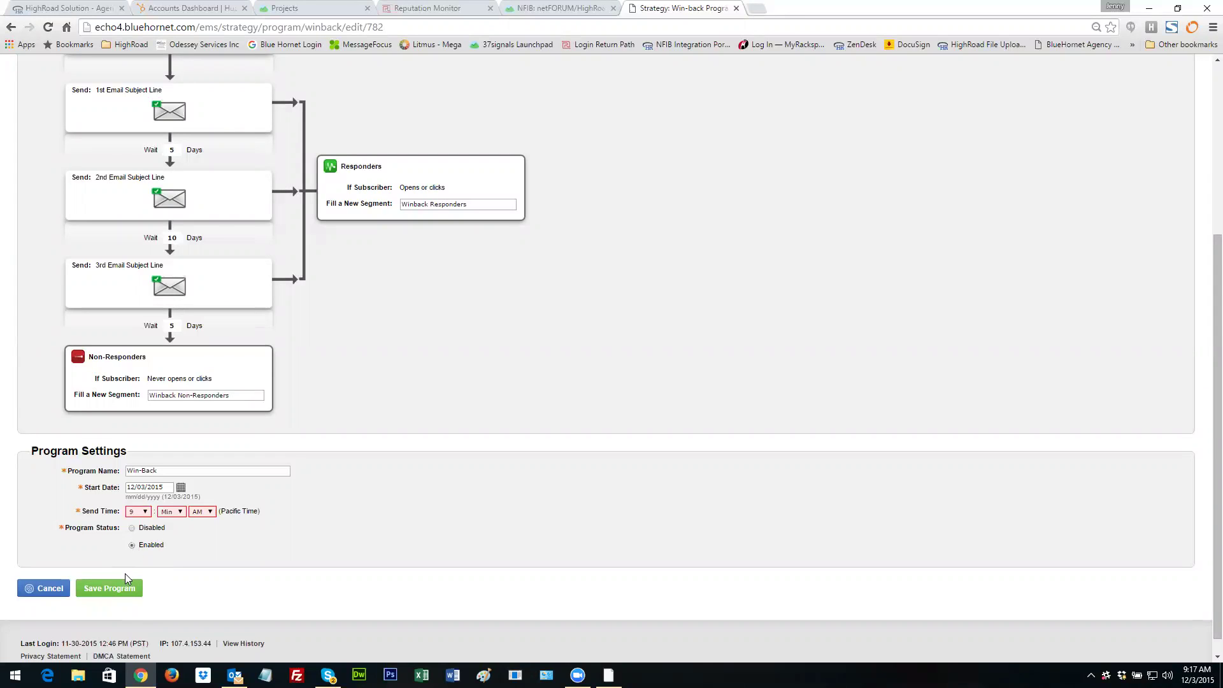
click(132, 546)
click(132, 528)
click(111, 586)
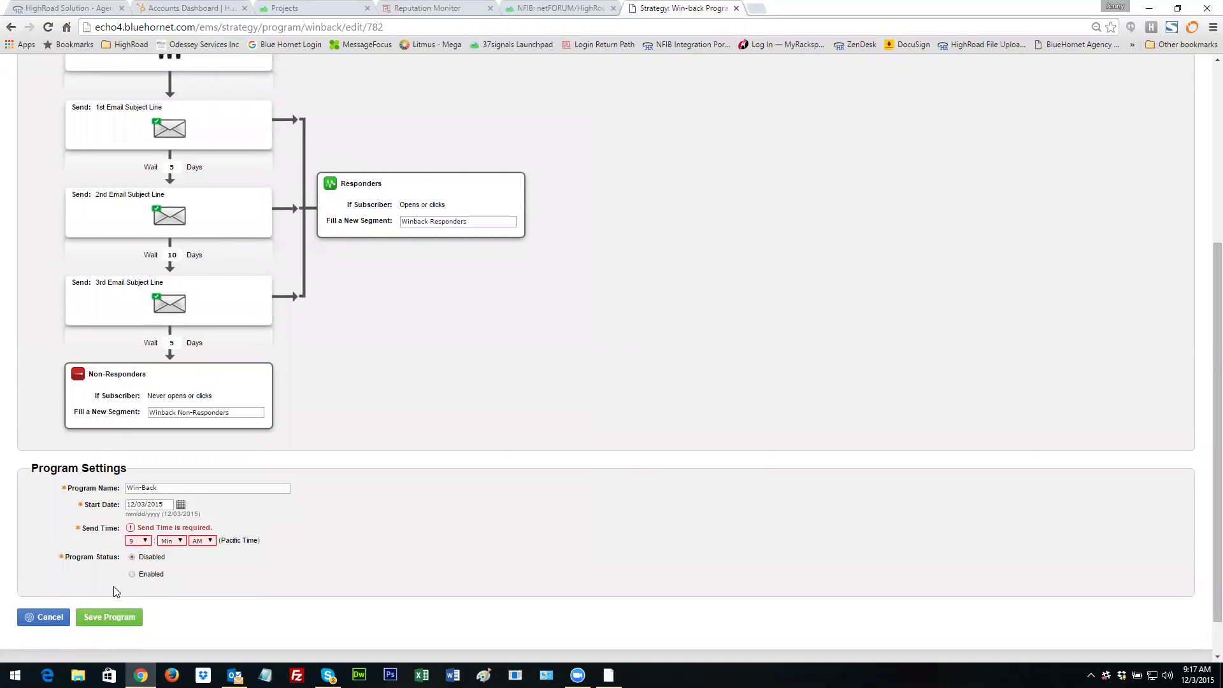
click(183, 543)
click(170, 559)
click(112, 614)
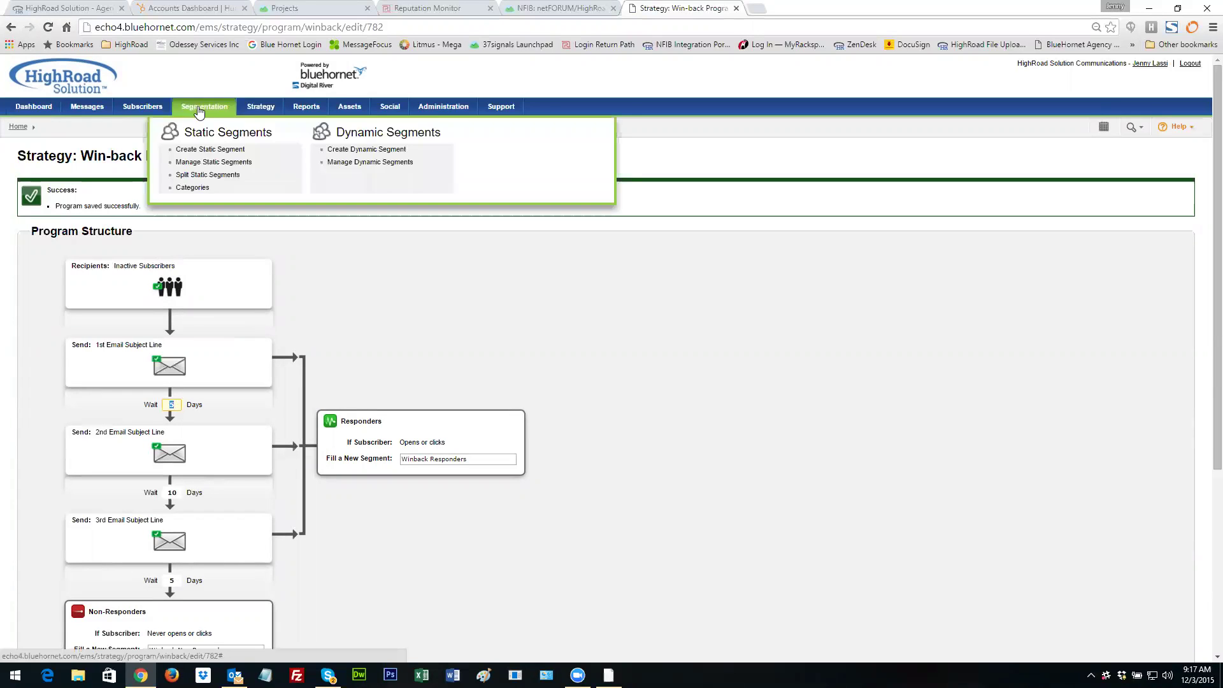
Open the Win-back program's page in the Strategy Blueprints to check its status
click(260, 107)
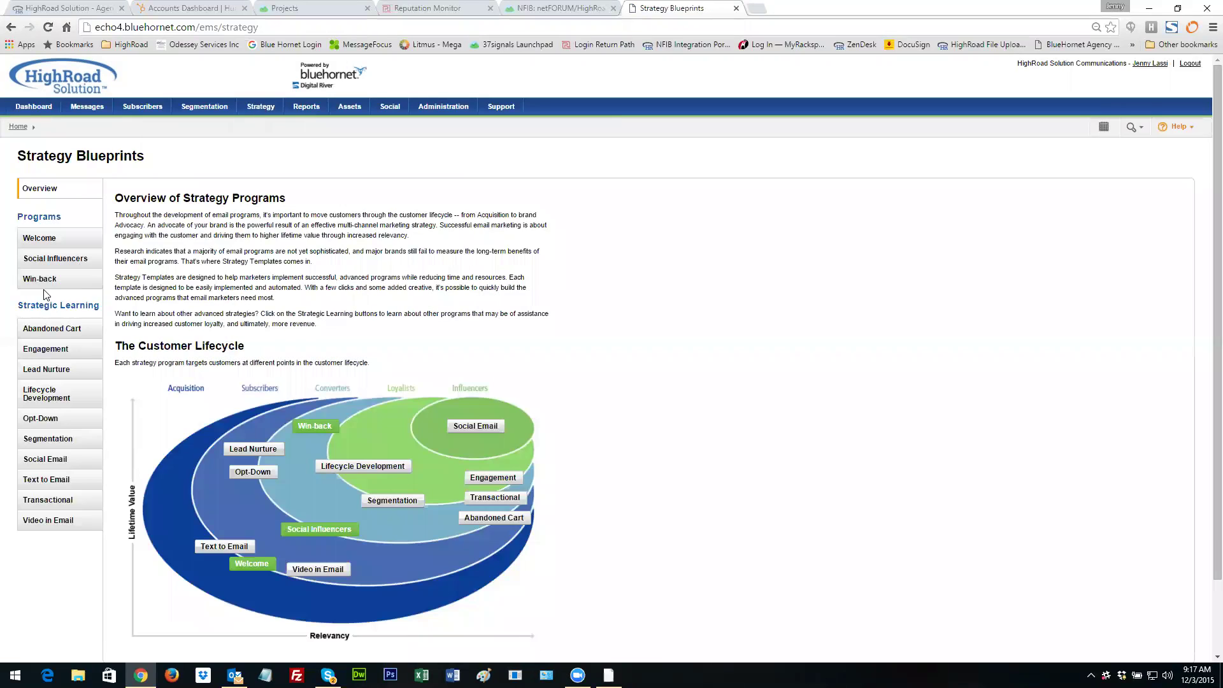
click(39, 280)
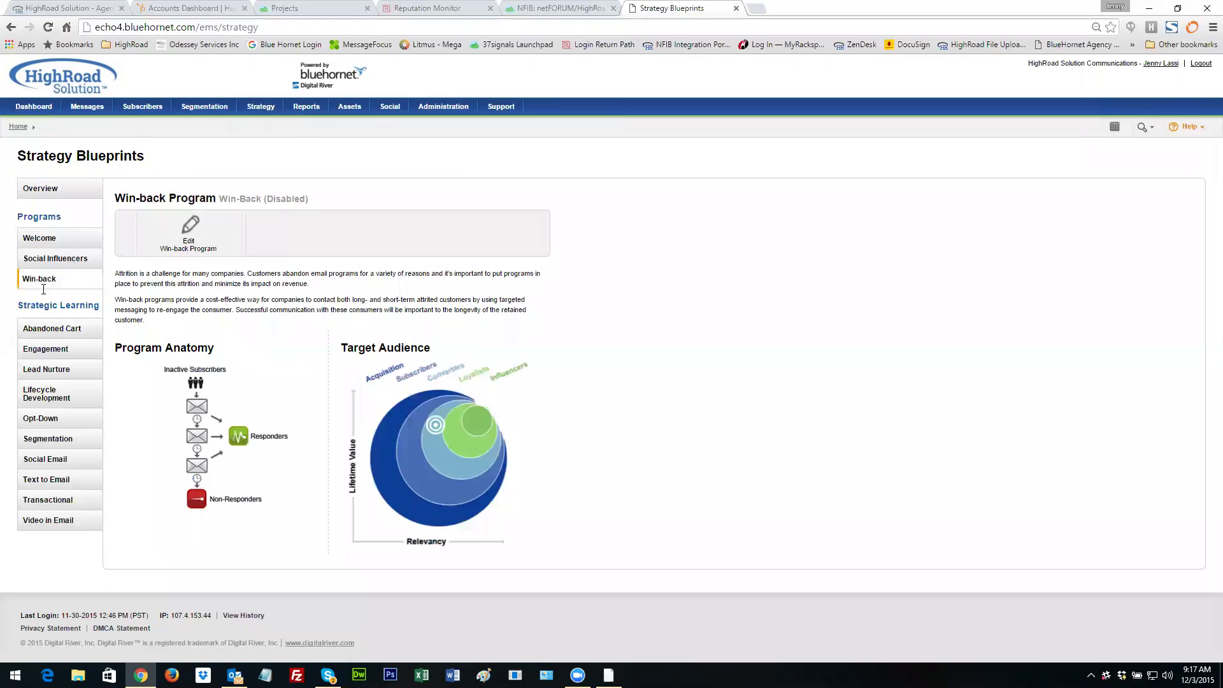